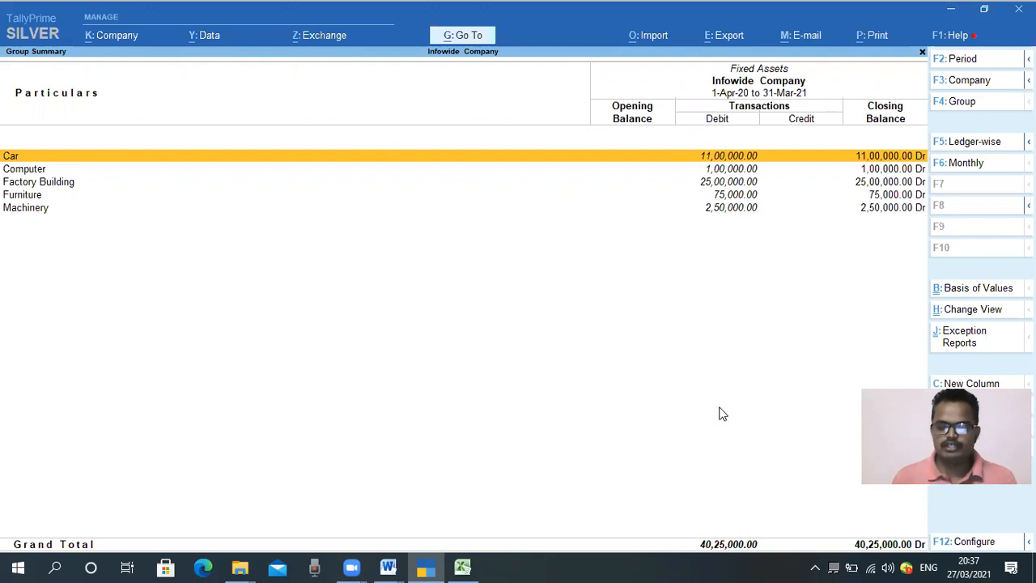
Step: Check the asset depreciation sheet in Excel, switch back to TallyPrime and close the Fixed Assets summary down to the Gateway of Tally
left_click(471, 562)
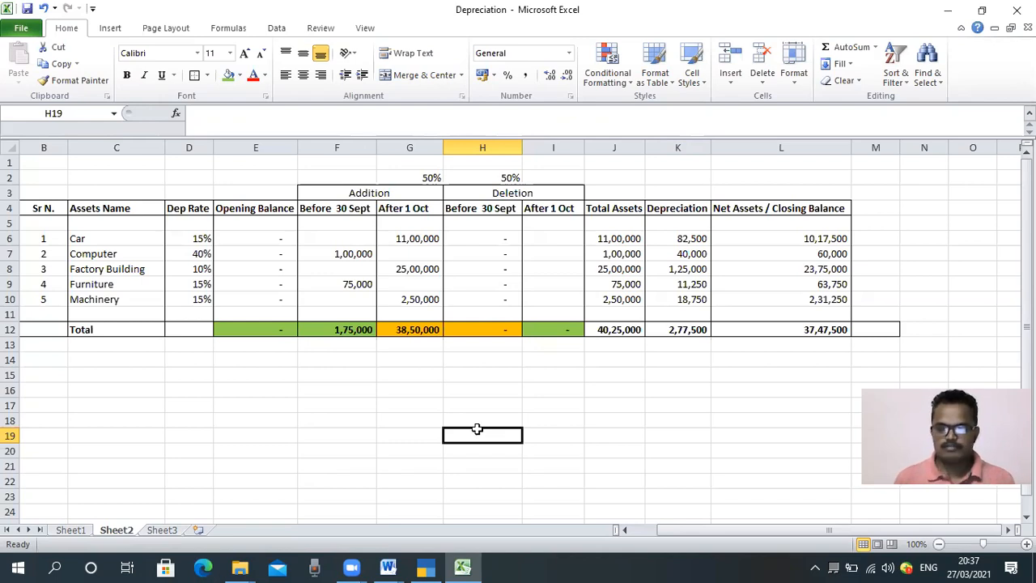
left_click(427, 567)
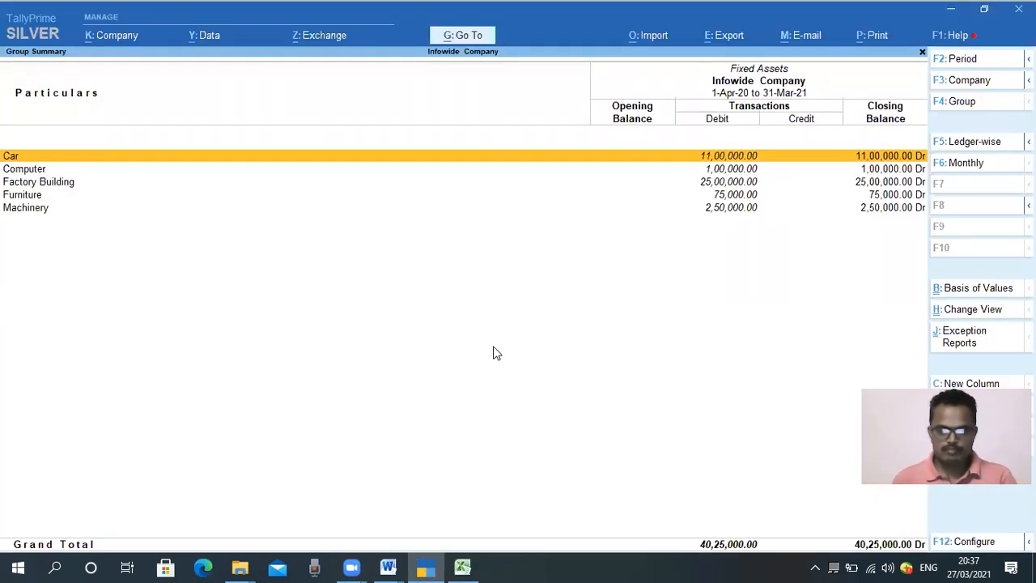
key("Escape")
key("Escape")
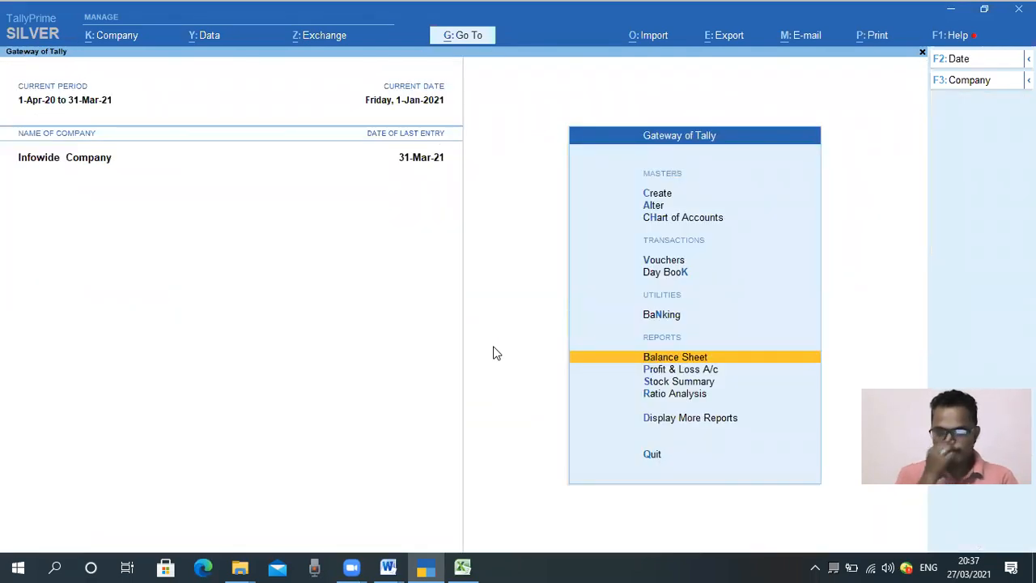
key("Escape")
key("n")
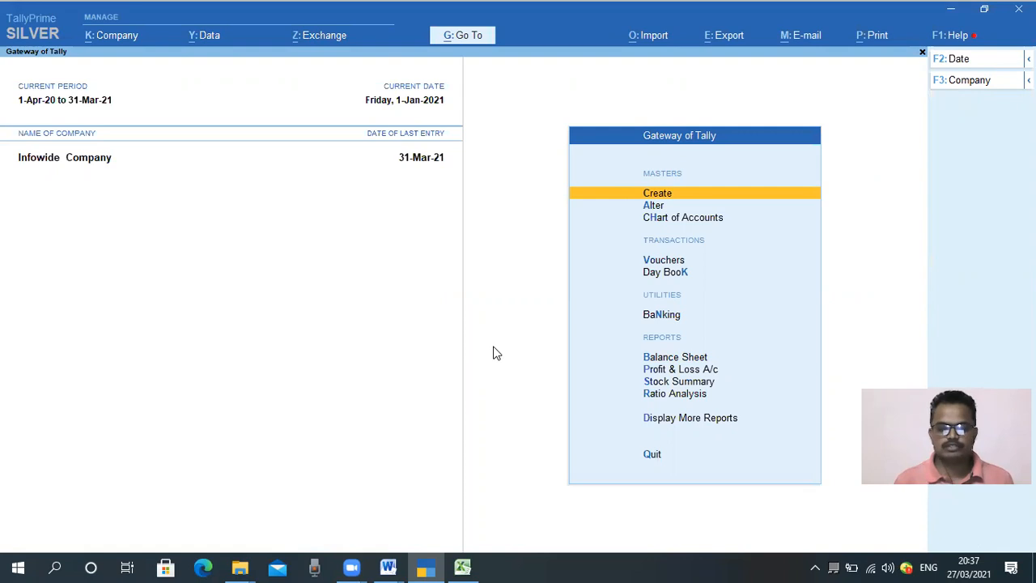
key("F2")
key("BackSpace")
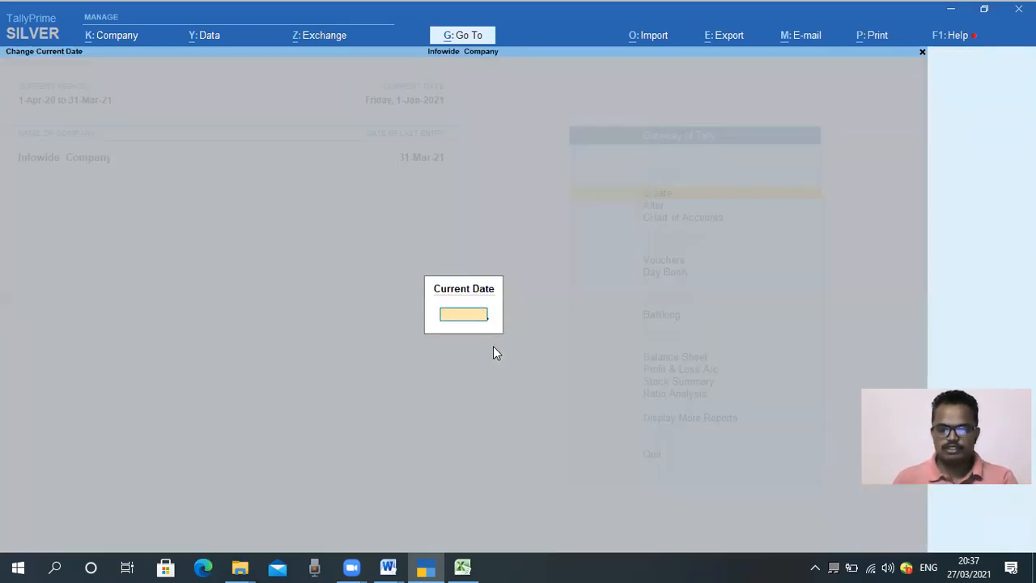
key("Escape")
Step: Start a new accounting voucher and change its voucher type to Journal
key("Down")
key("Down")
key("Down")
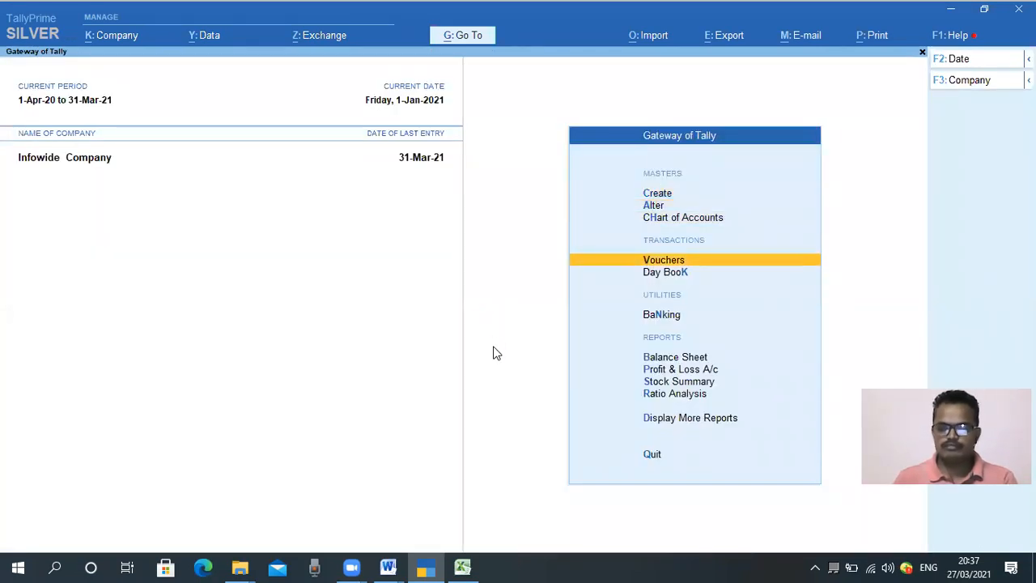
key("Return")
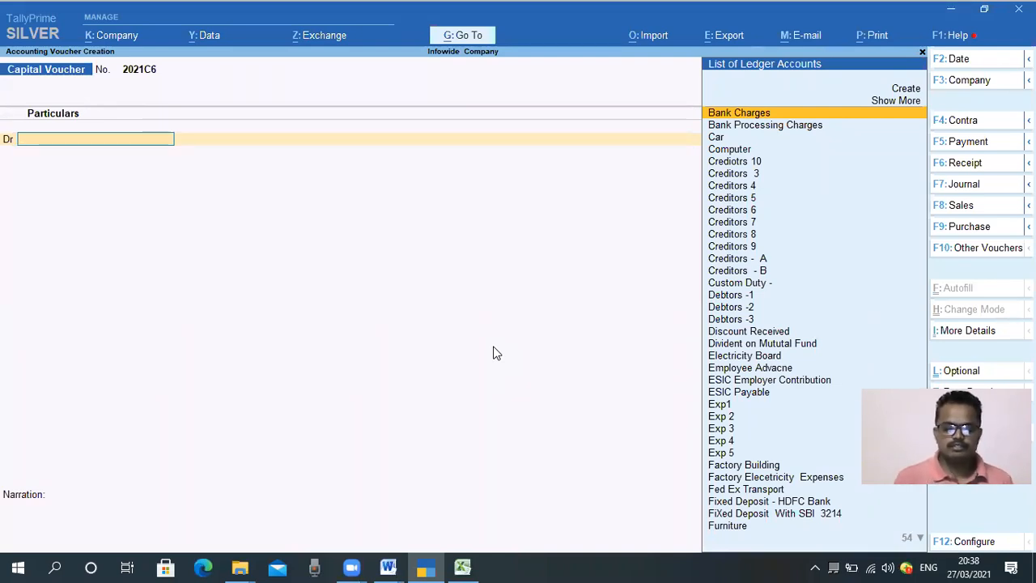
key("F10")
key("Down")
key("Down")
key("Down")
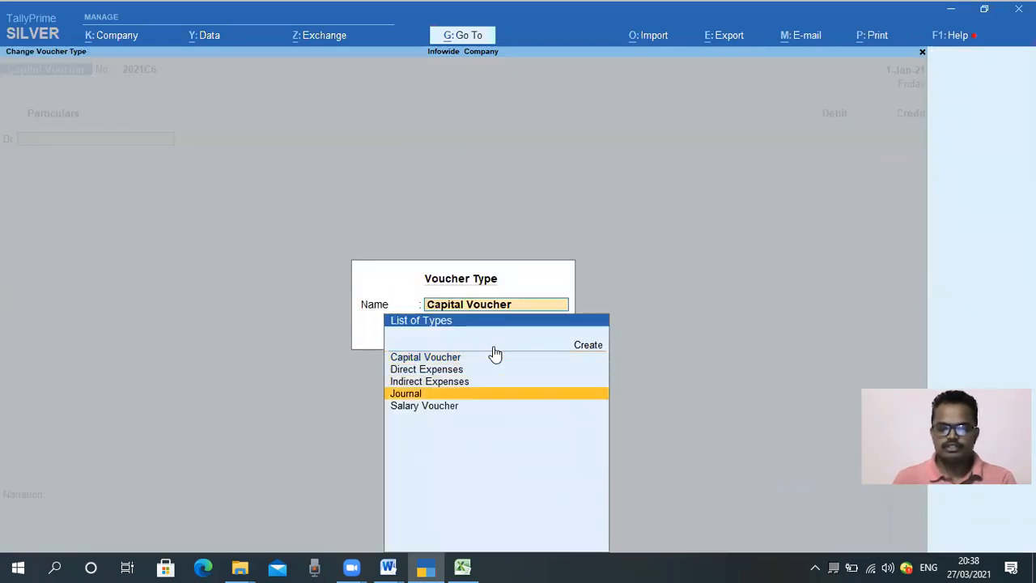
key("Return")
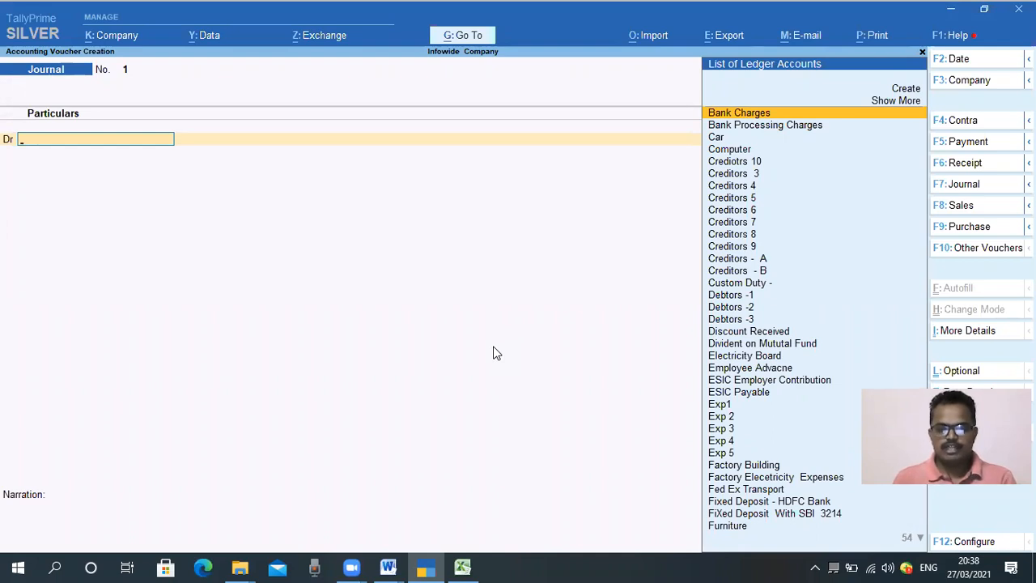
Step: Set the journal voucher's date to 31-Mar-21
key("F2")
type("31.3")
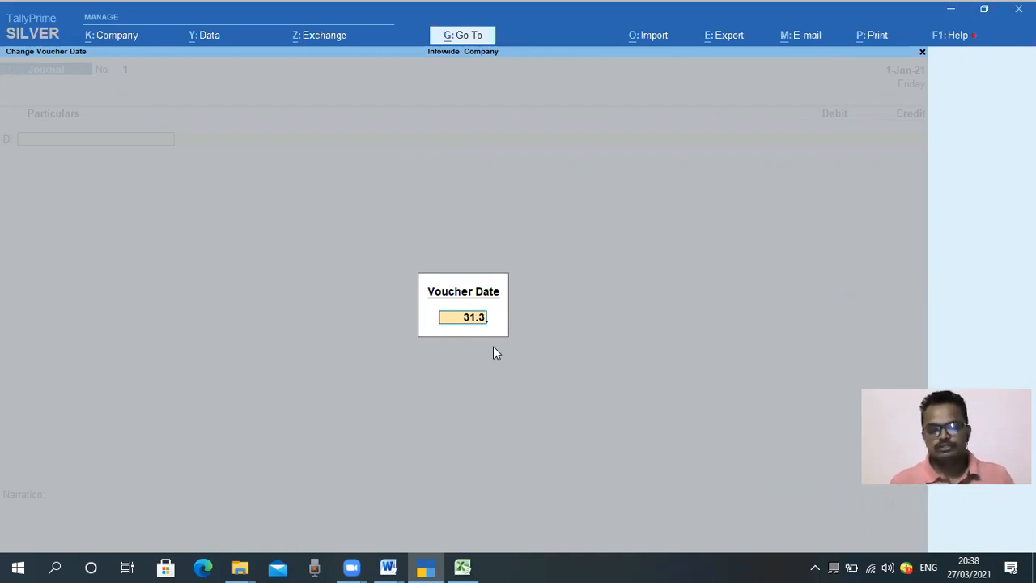
key("Return")
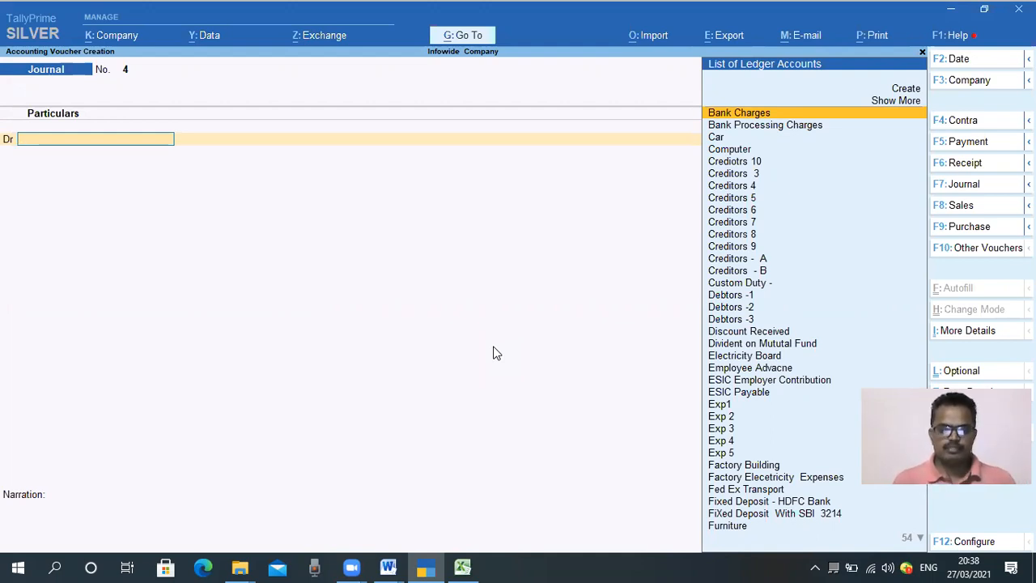
Step: Create a new ledger from the voucher's debit line and name it Depreciation, without an alias
type("dr")
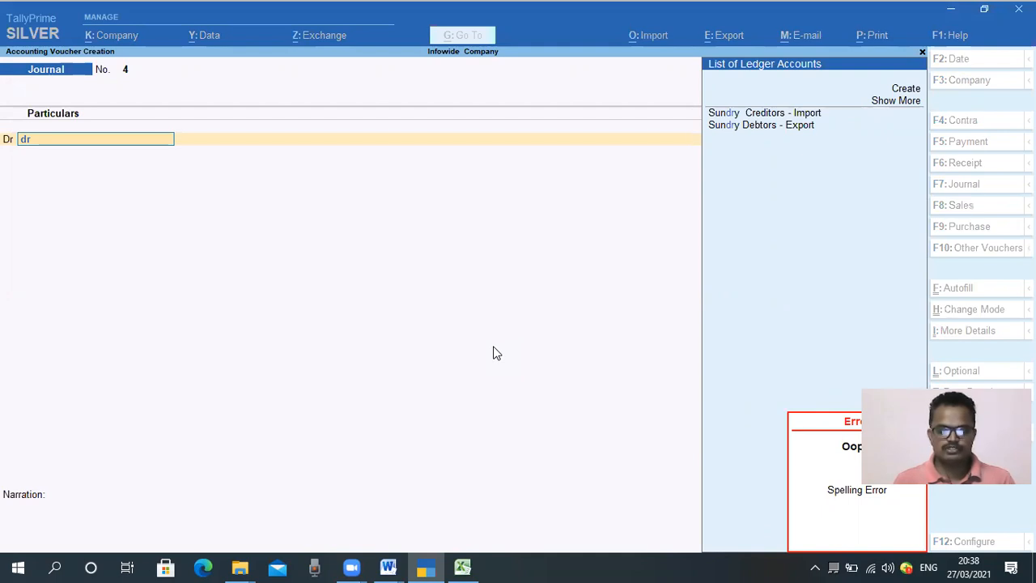
key("alt+c")
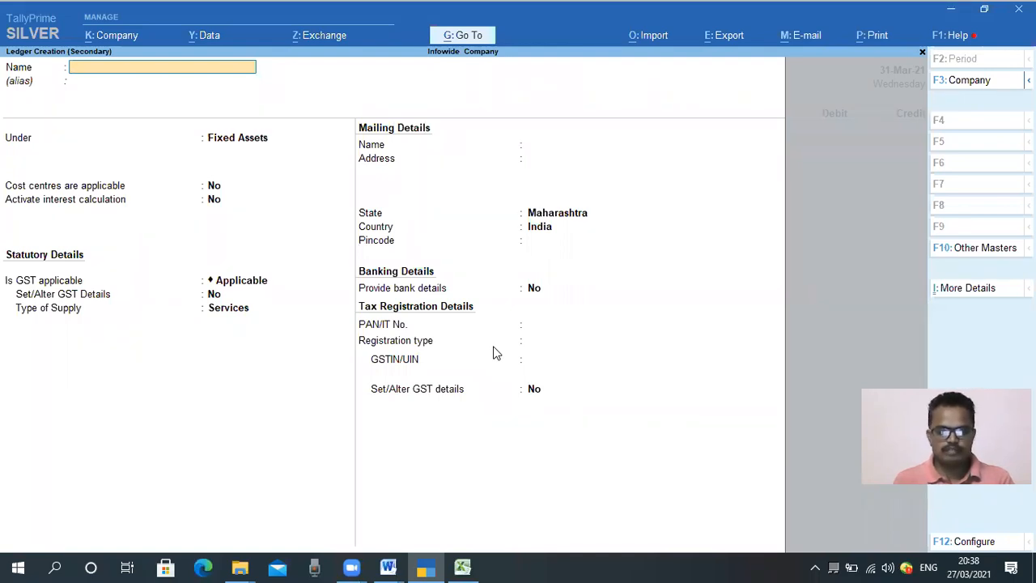
type("Dra")
key("BackSpace")
key("BackSpace")
type("D")
key("BackSpace")
type("ep")
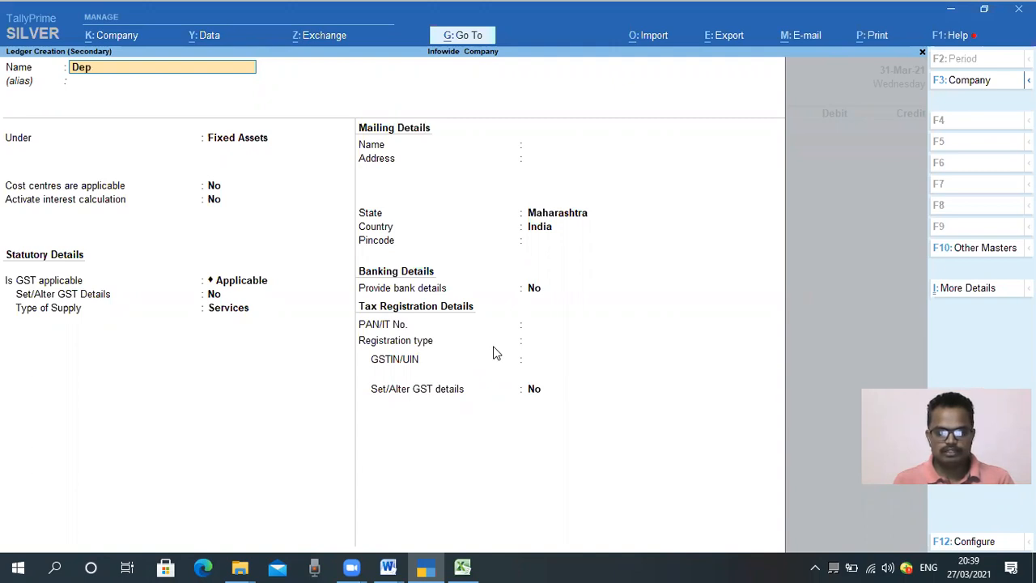
type("reciation")
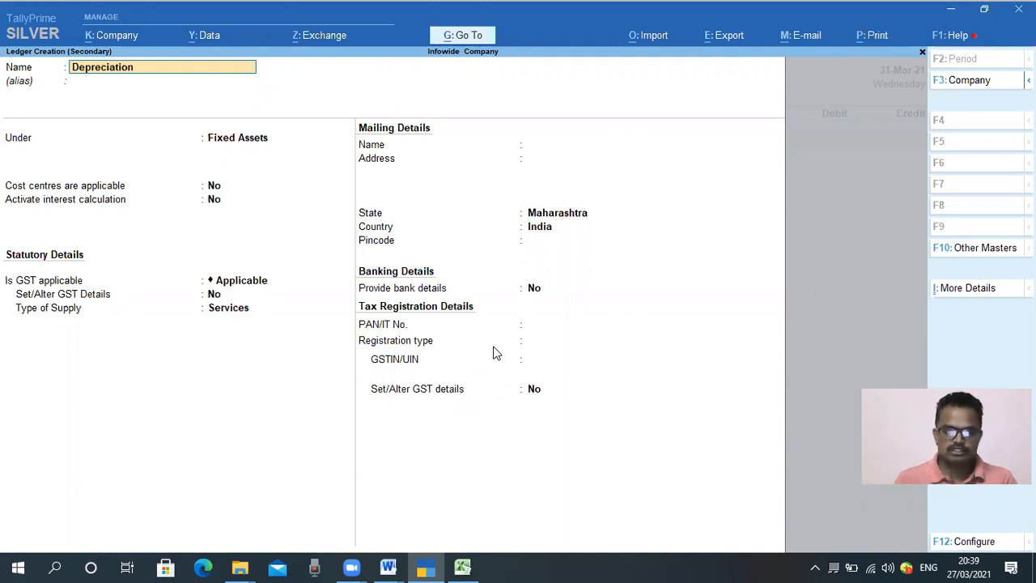
key("Return")
key("Return")
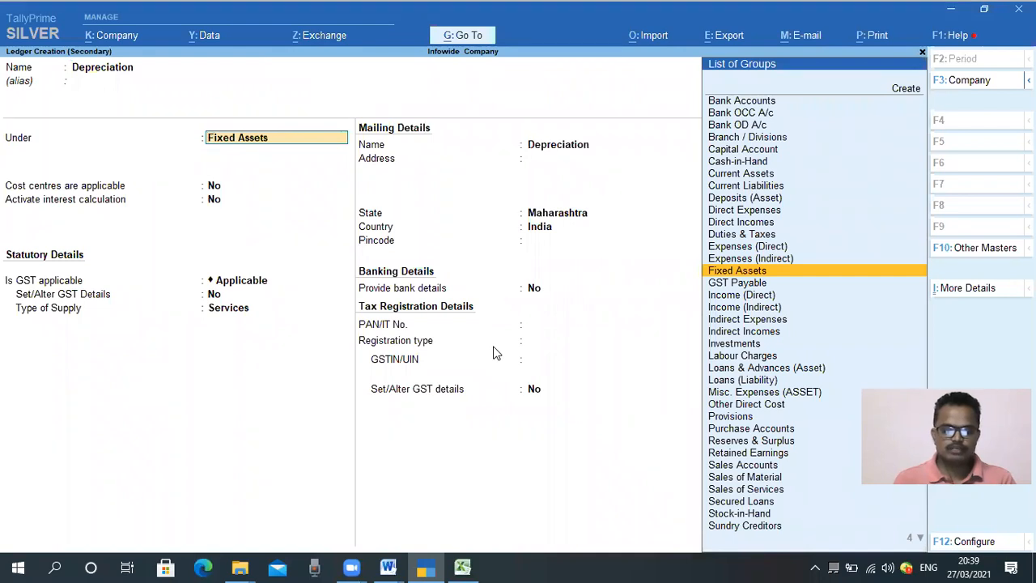
Step: Place the Depreciation ledger under Indirect Expenses, keep the remaining defaults and save it
type("Ind")
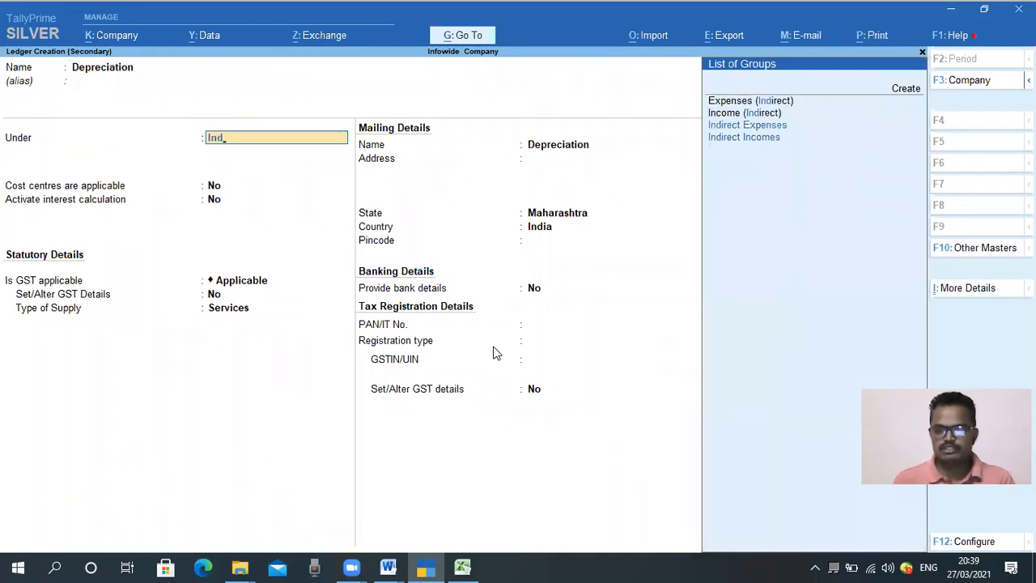
key("Up")
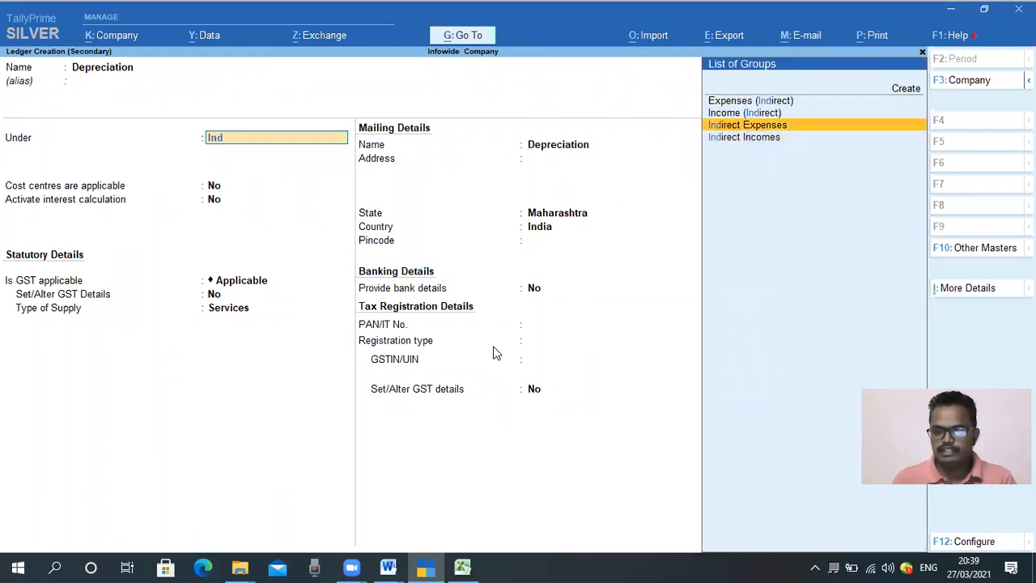
key("Return")
key("Return")
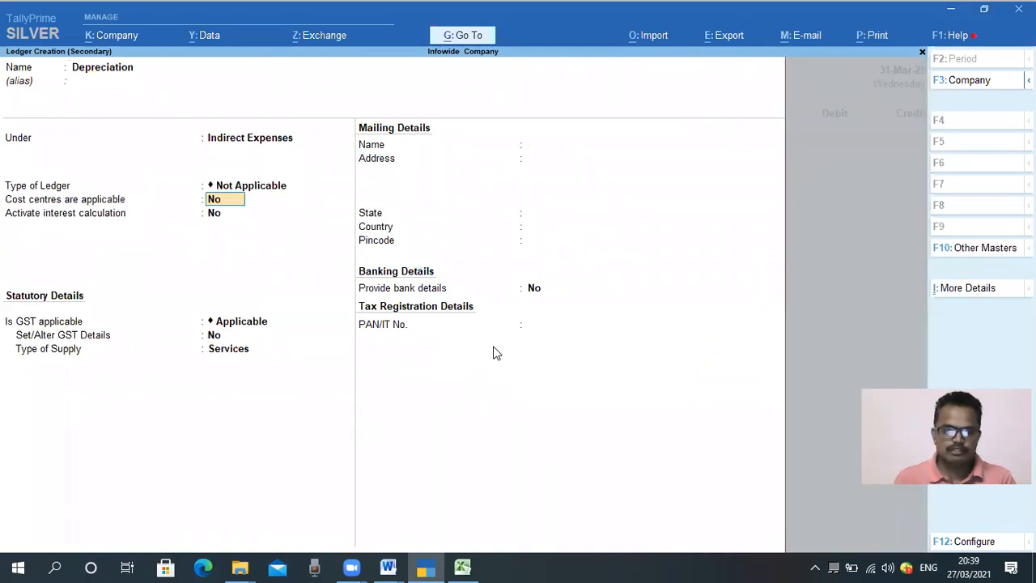
key("Return")
key("Return")
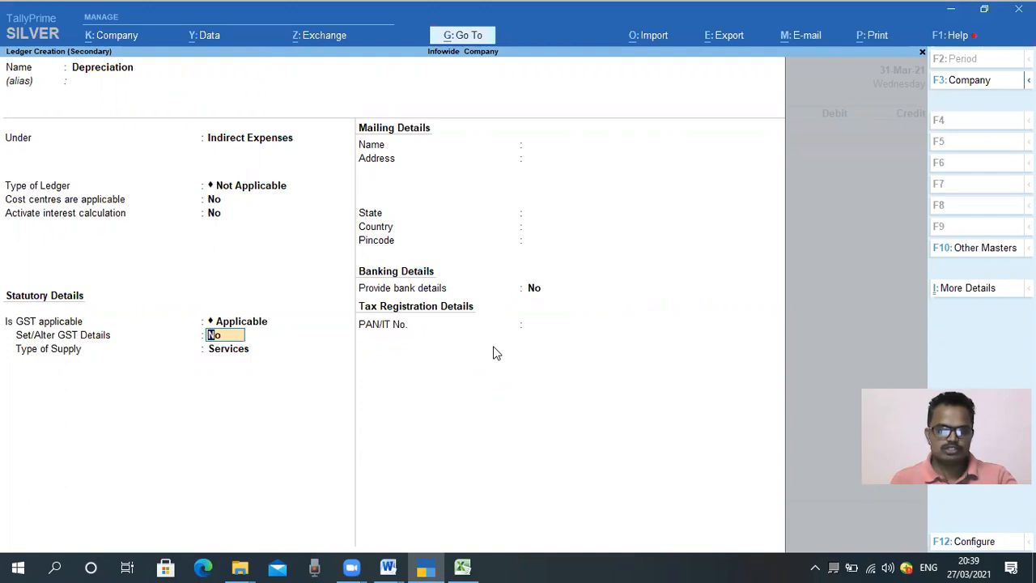
key("ctrl")
key("ctrl+a")
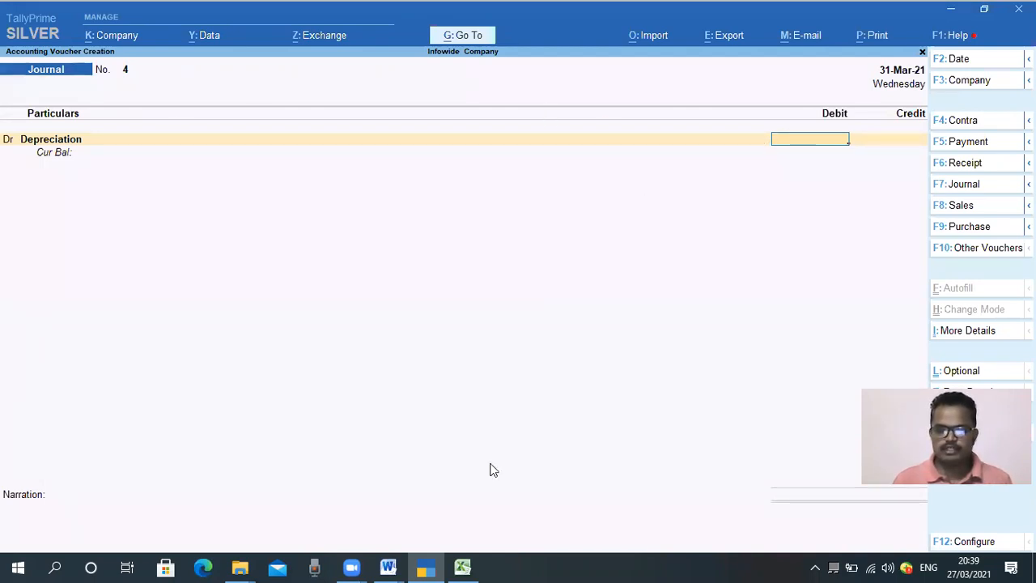
Step: Look up the total depreciation in the Excel sheet and enter 2,77,500 as the Depreciation debit amount in TallyPrime
left_click(463, 567)
left_click(664, 330)
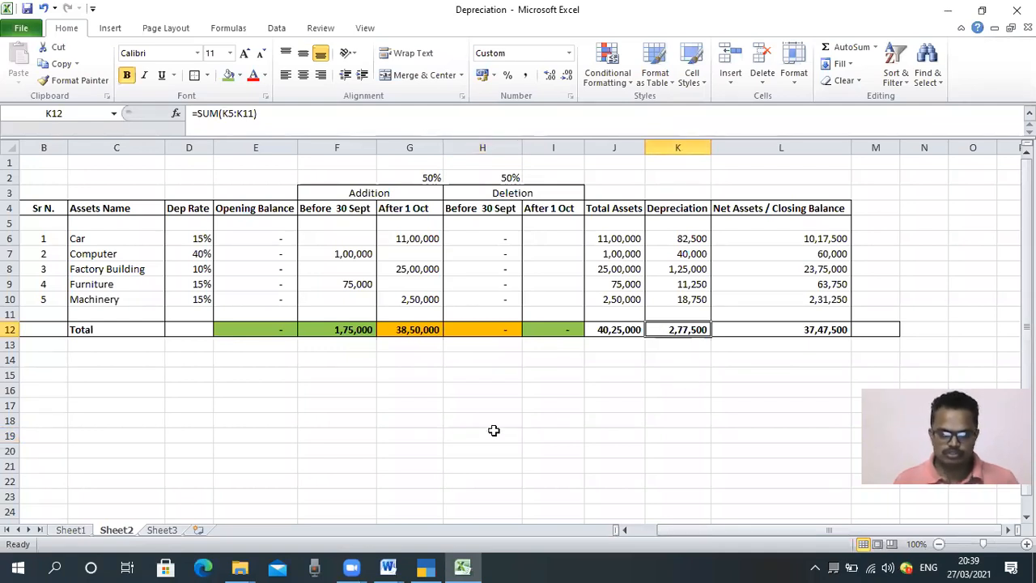
mouse_move(425, 566)
left_click(461, 453)
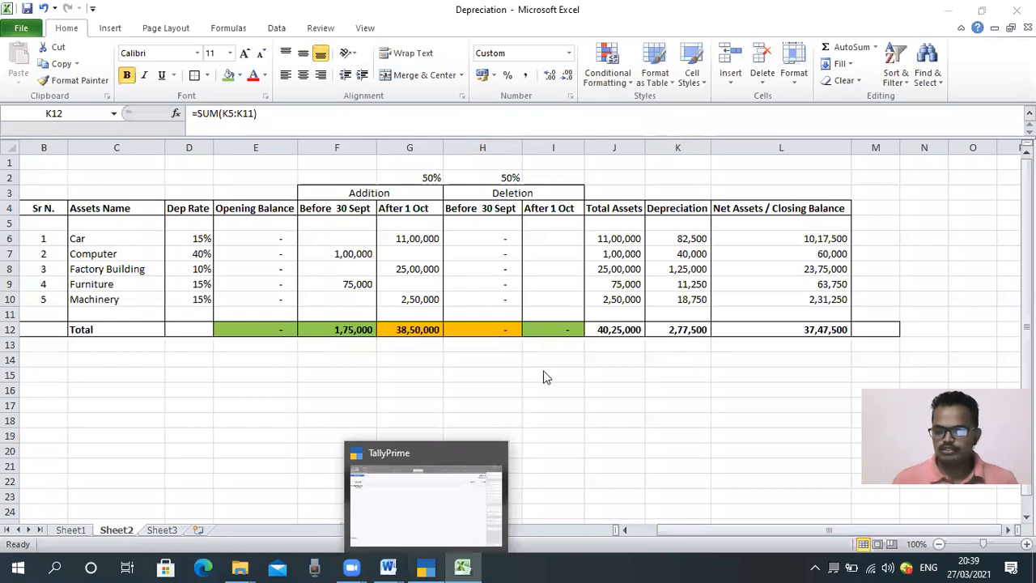
type("2,77,5")
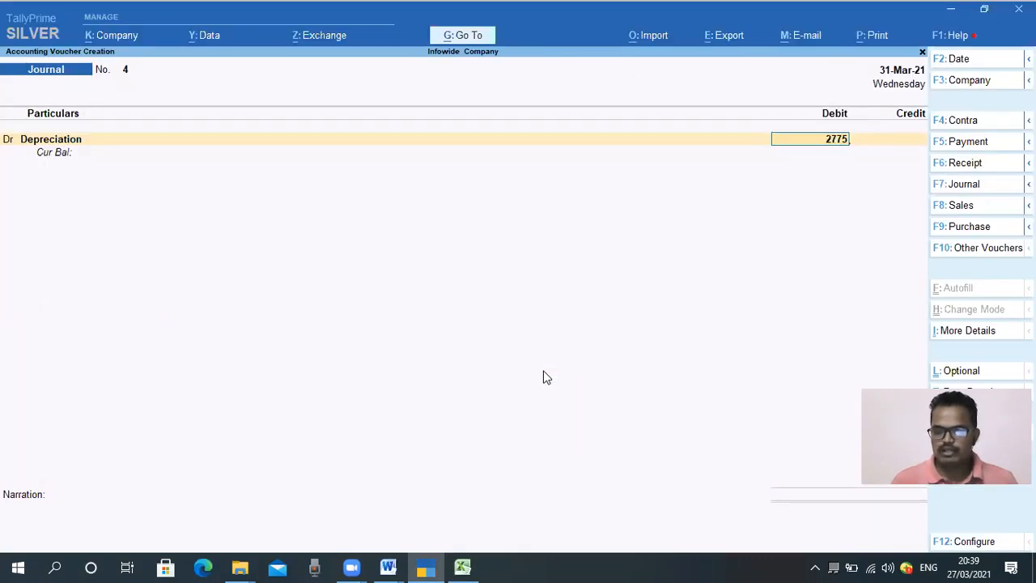
type("00")
key("Return")
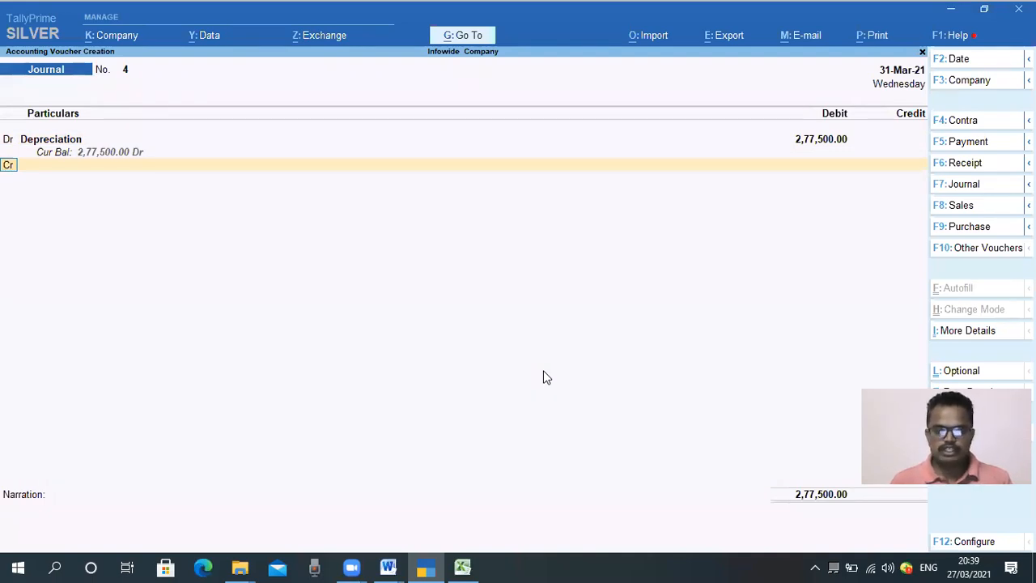
Step: Look up the car's depreciation in the Excel sheet and credit the Car ledger with 82,500 in the TallyPrime journal
key("Return")
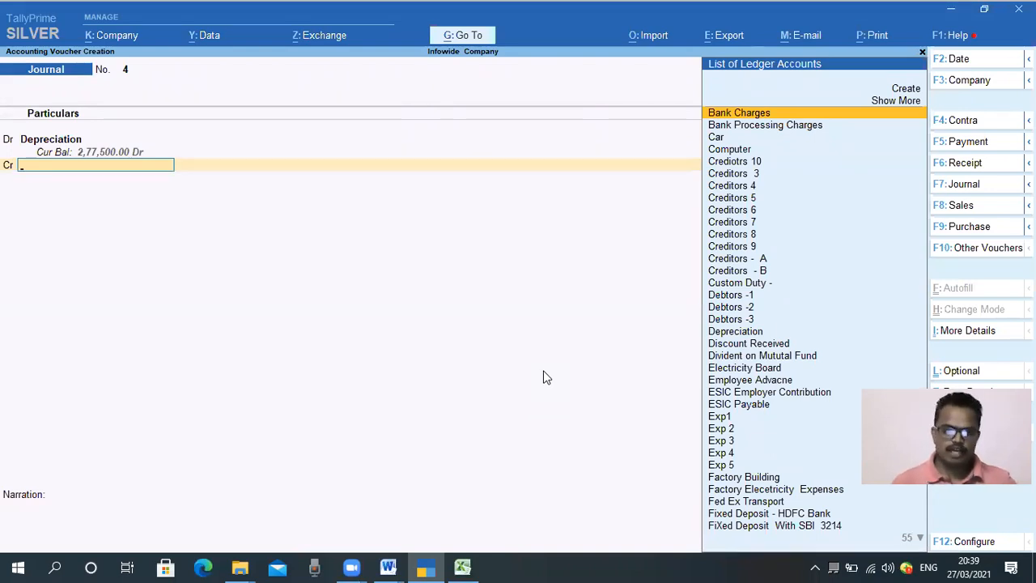
left_click(466, 566)
key("Left")
key("Right")
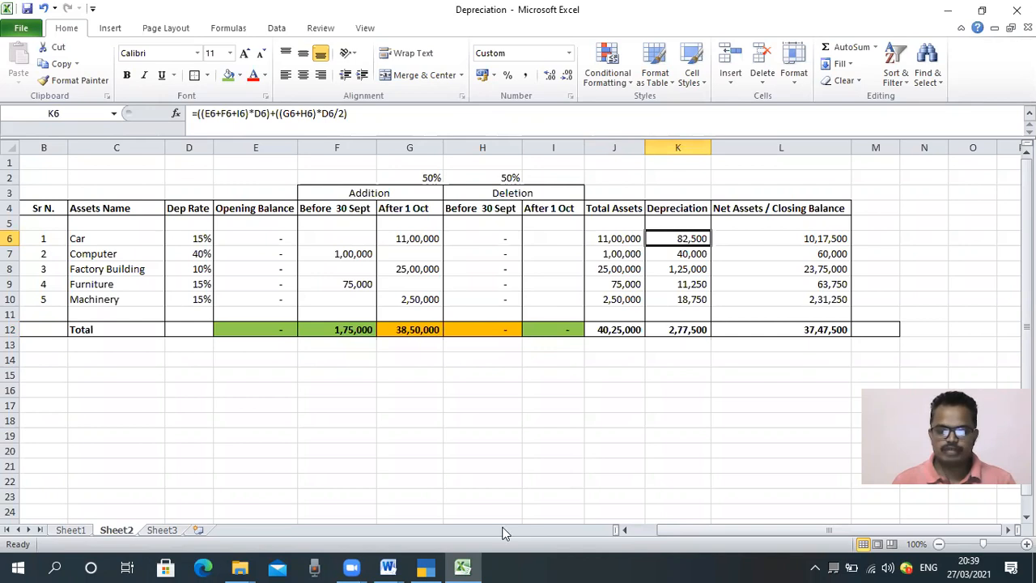
key("alt+Tab")
type("Car")
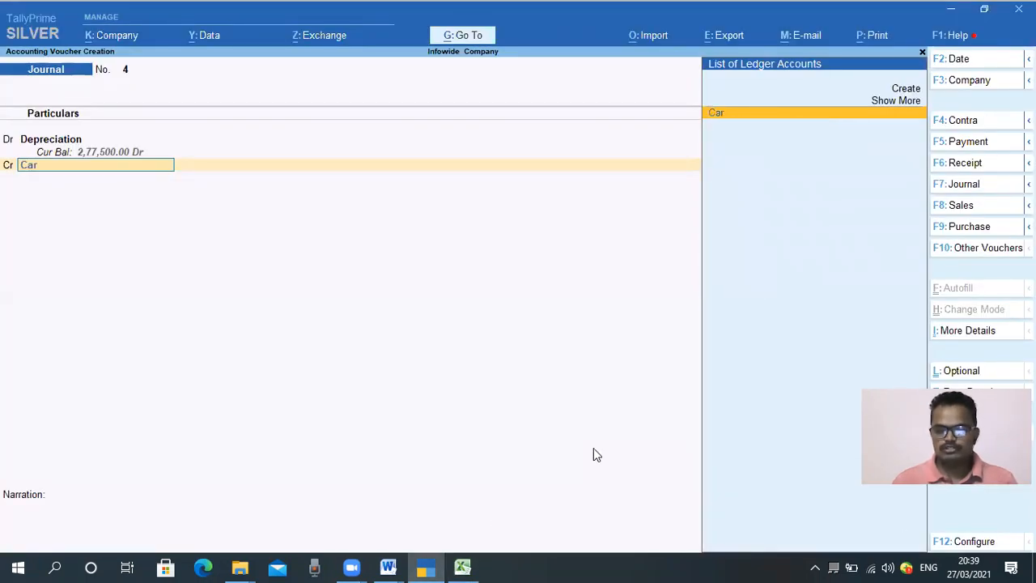
key("Return")
type("82,500")
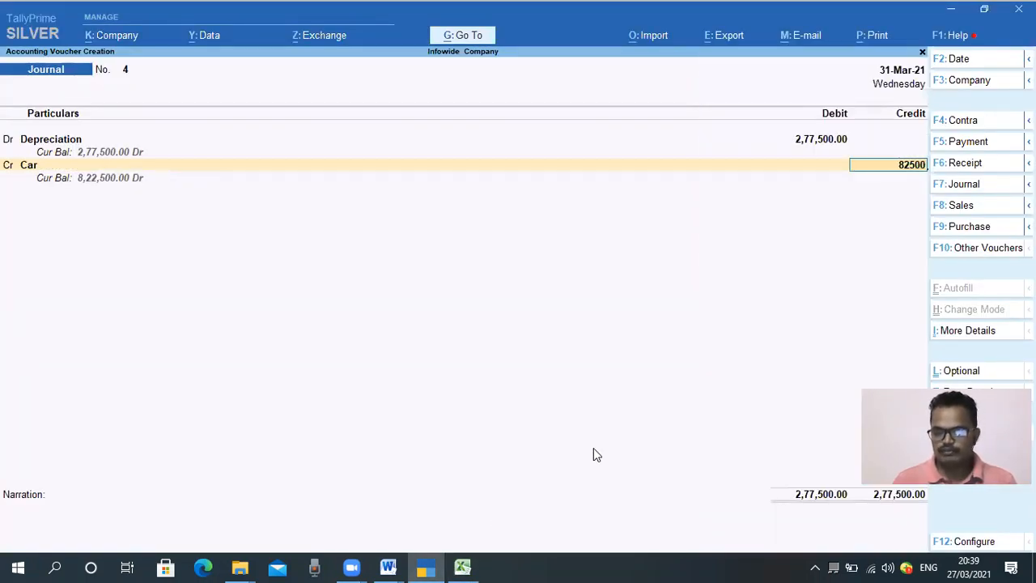
key("Return")
Step: Look up the computer's depreciation in the Excel sheet and credit the Computer ledger with 40,000 in the TallyPrime journal
key("Return")
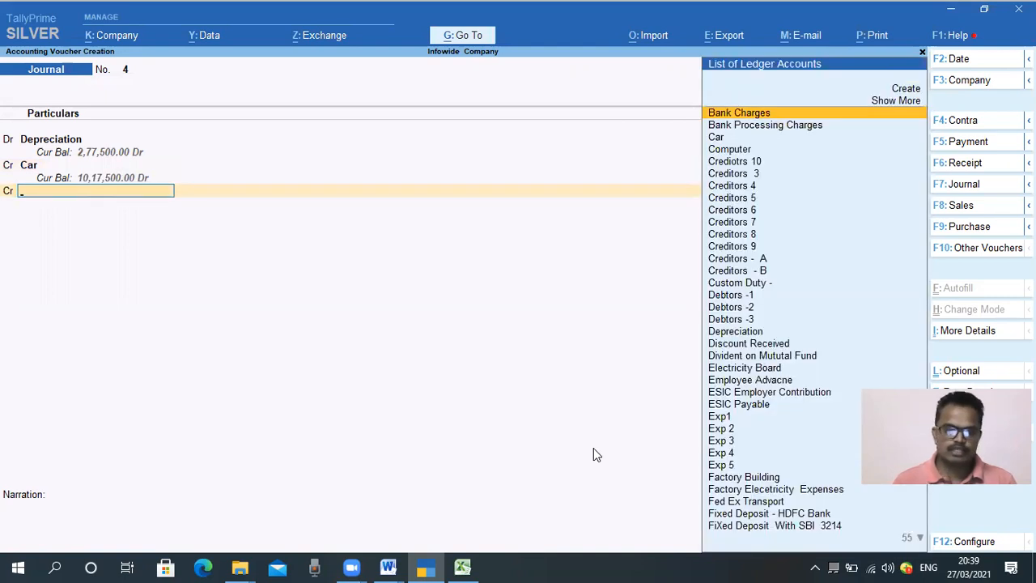
key("alt+Tab")
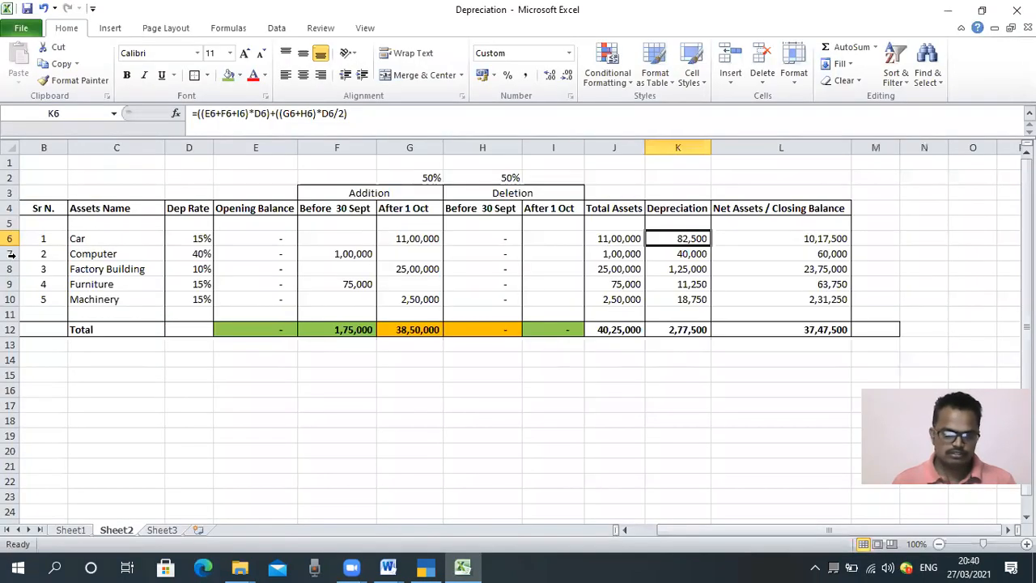
left_click(11, 254)
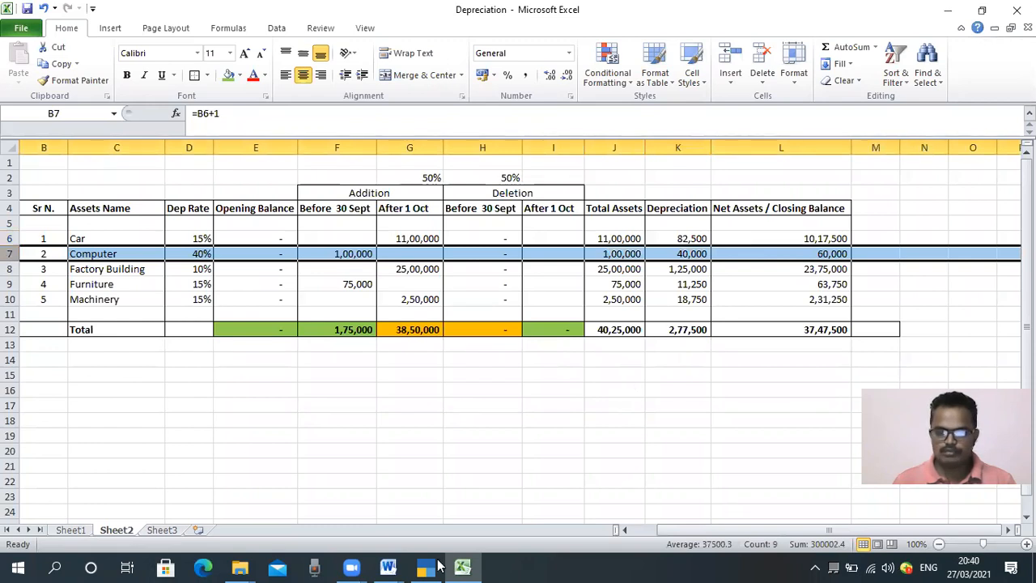
left_click(437, 565)
type("Compu")
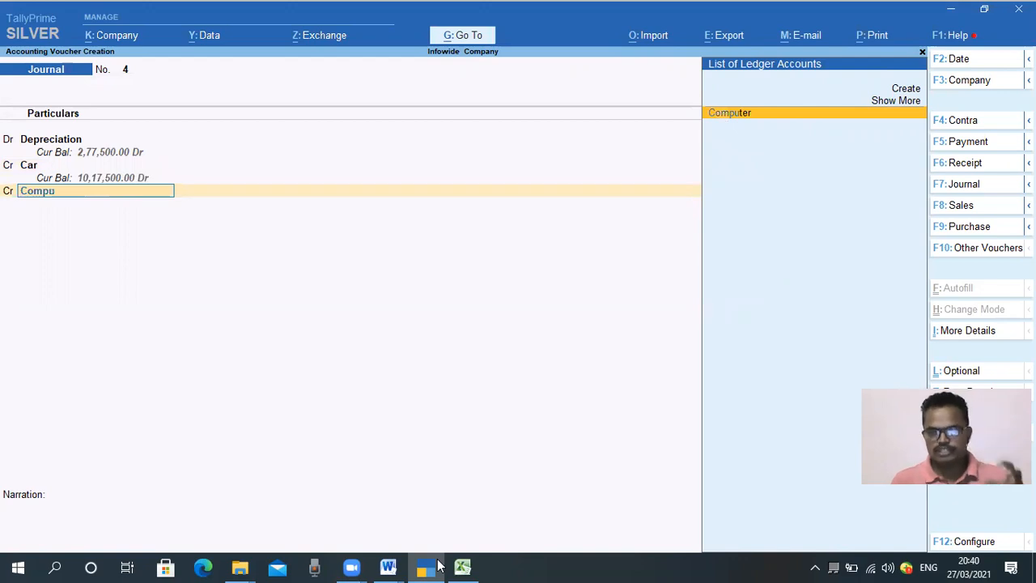
key("Return")
type("40000")
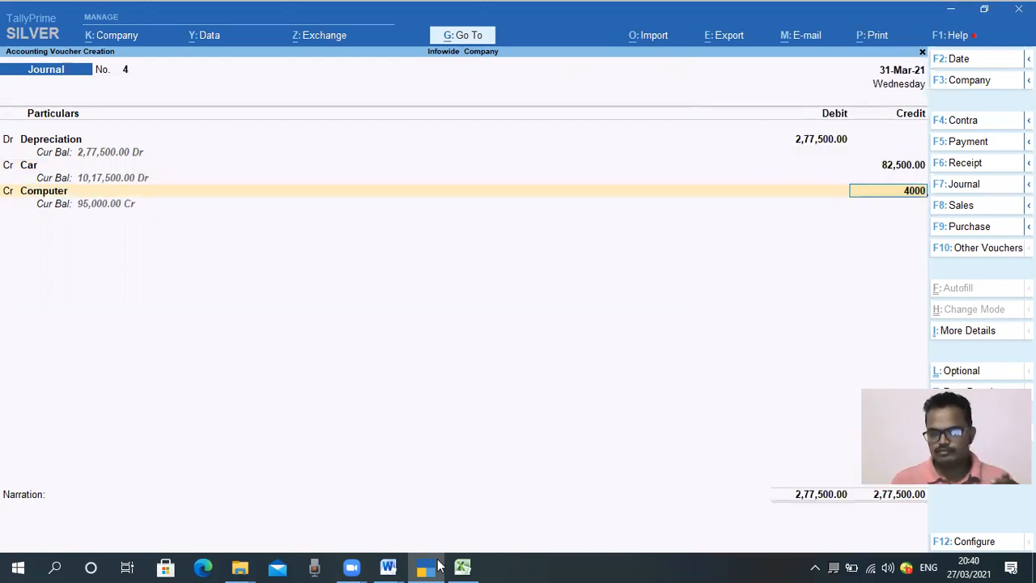
key("Return")
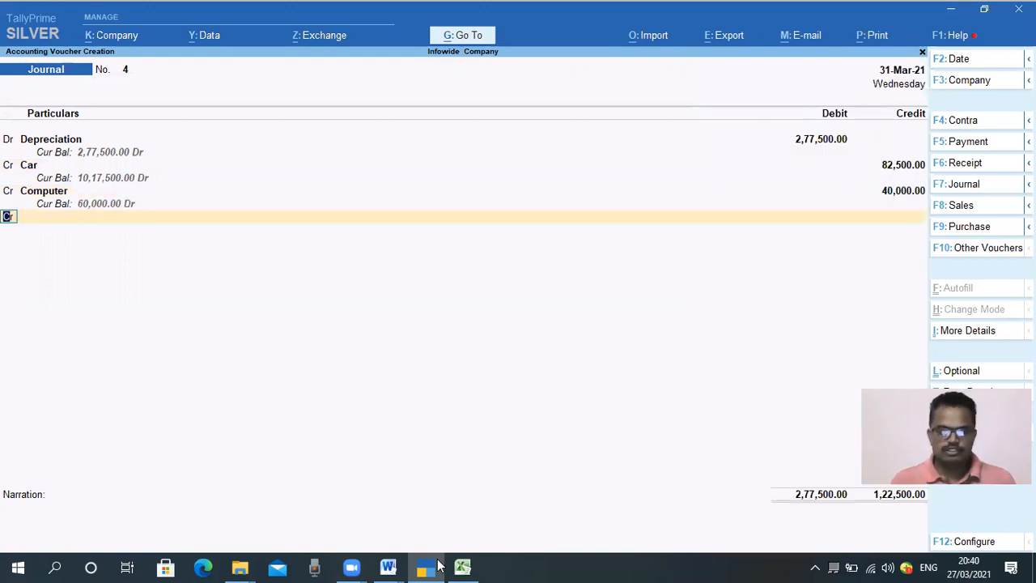
Step: Look up the factory building's depreciation in the Excel sheet and credit the Factory Building ledger with 1,25,000 in the TallyPrime journal
key("Return")
key("alt+Tab")
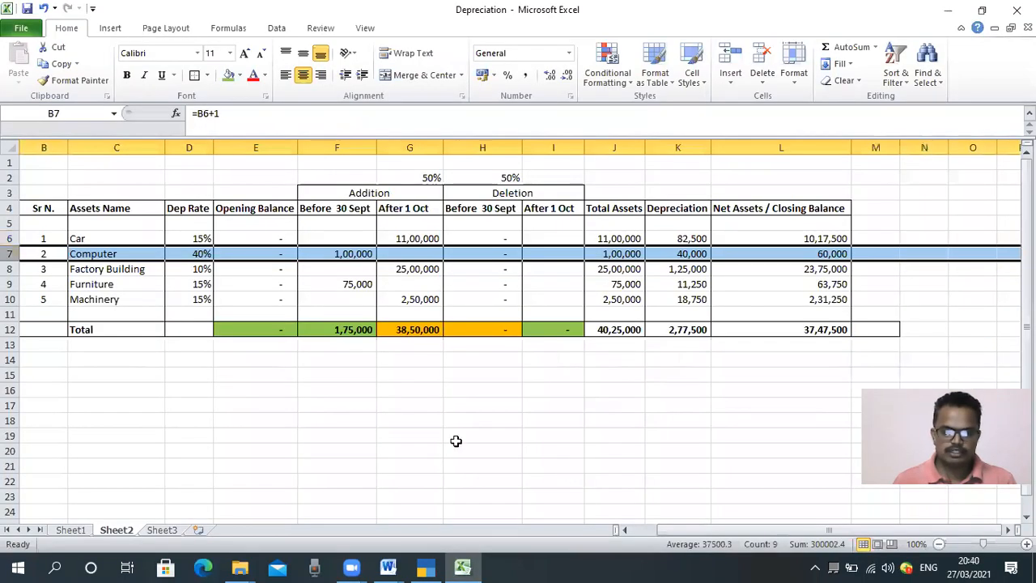
left_click(39, 267)
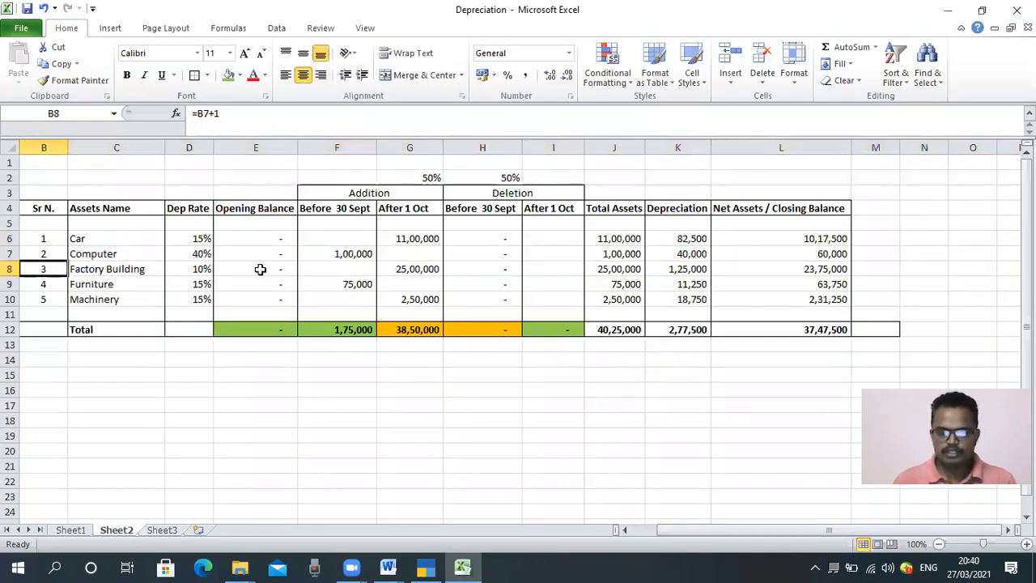
left_click(664, 270)
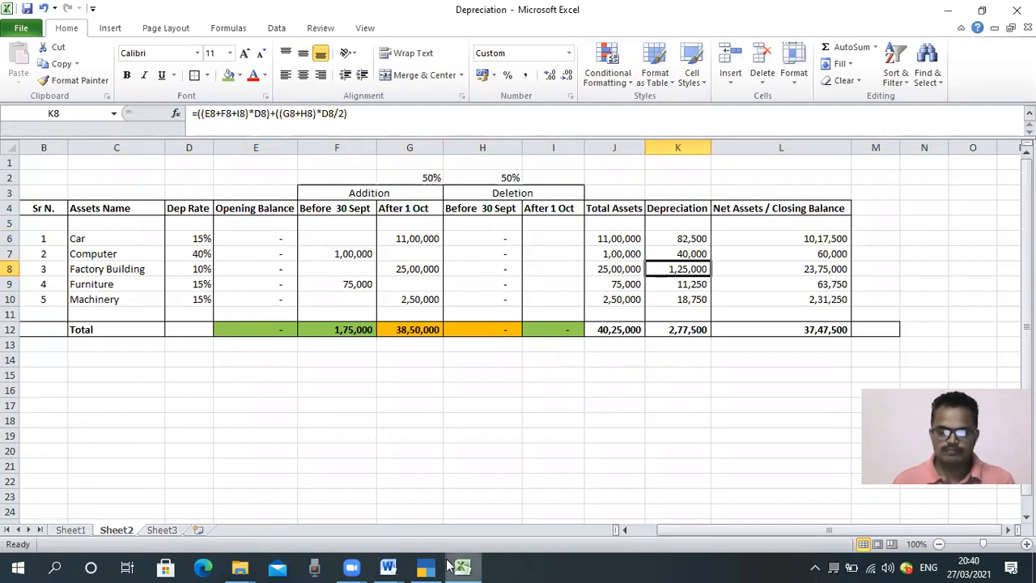
left_click(429, 566)
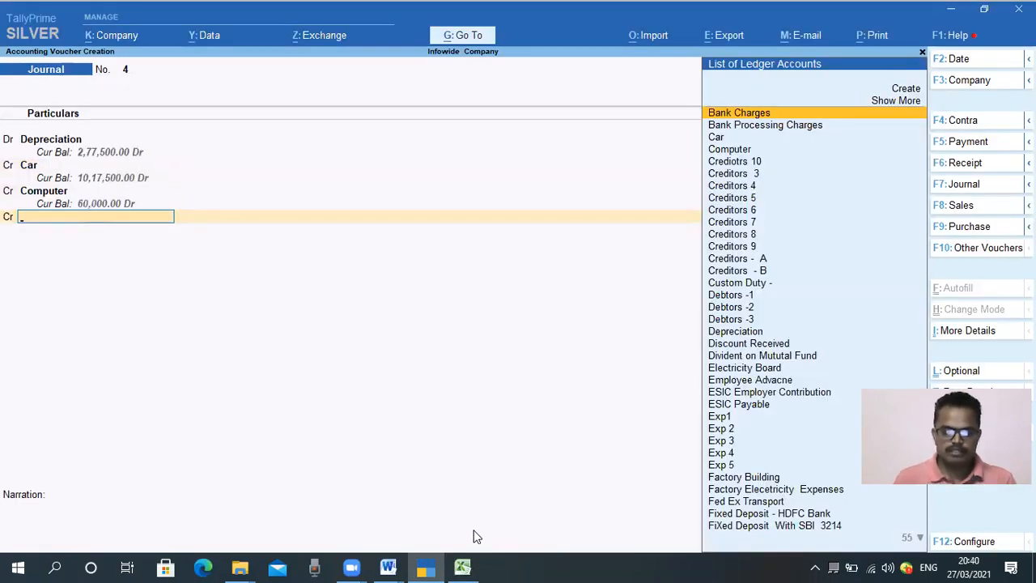
type("Factory Building")
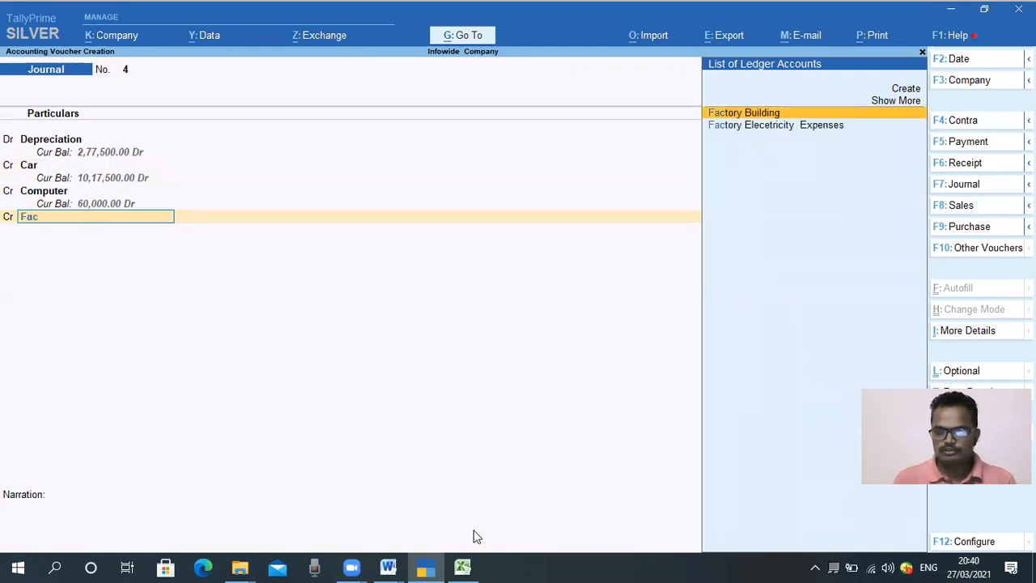
key("Return")
type("1,25,000")
key("Return")
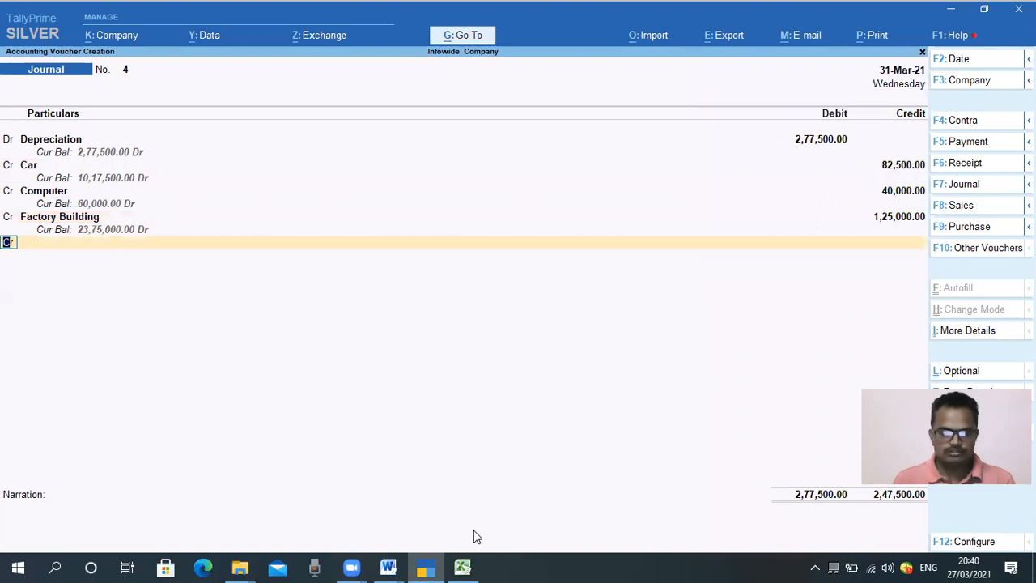
Step: Look up the furniture's depreciation in the Excel sheet and credit the Furniture ledger with 11,250 in the TallyPrime journal
key("Return")
left_click(462, 567)
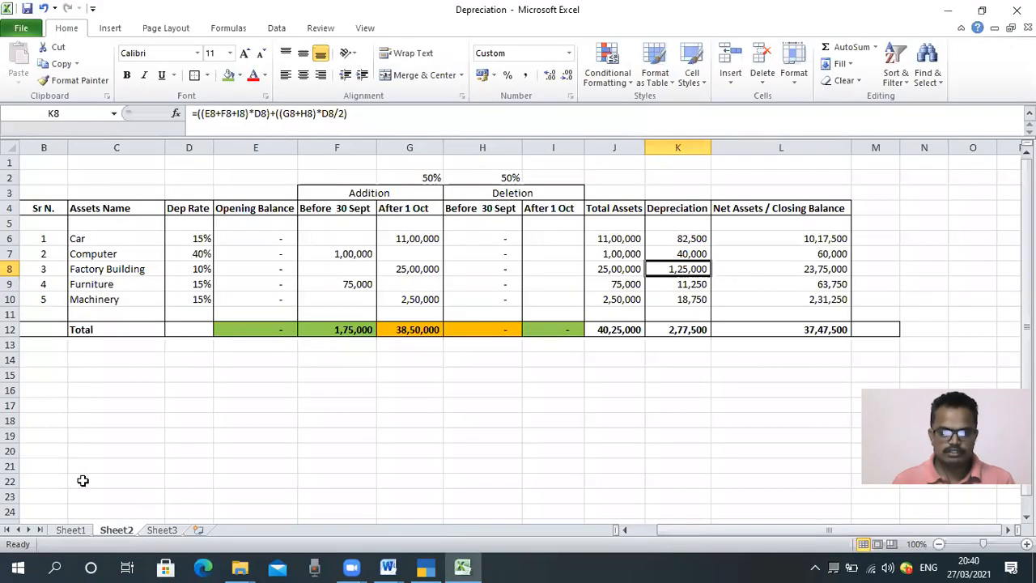
left_click(106, 285)
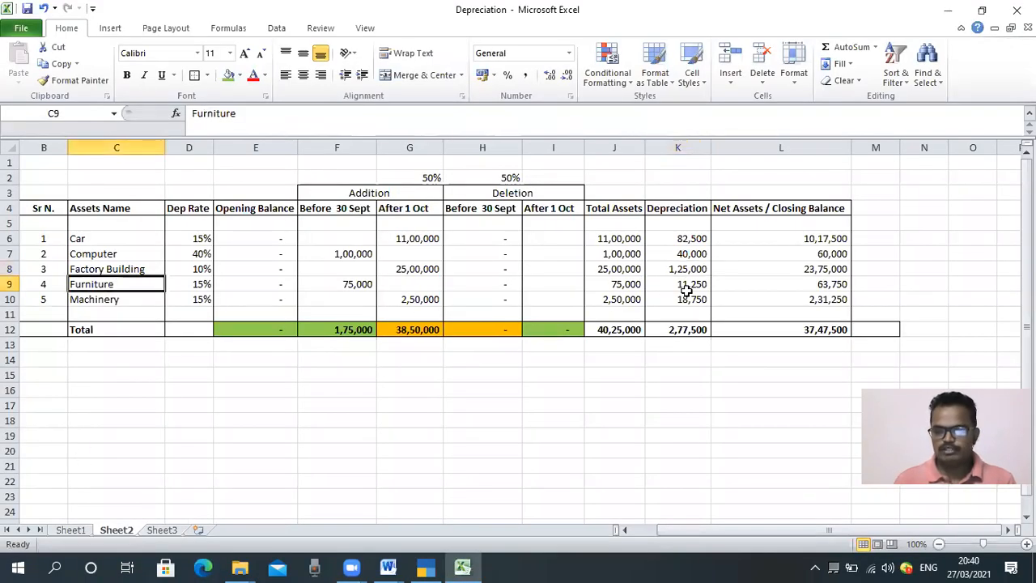
mouse_move(463, 567)
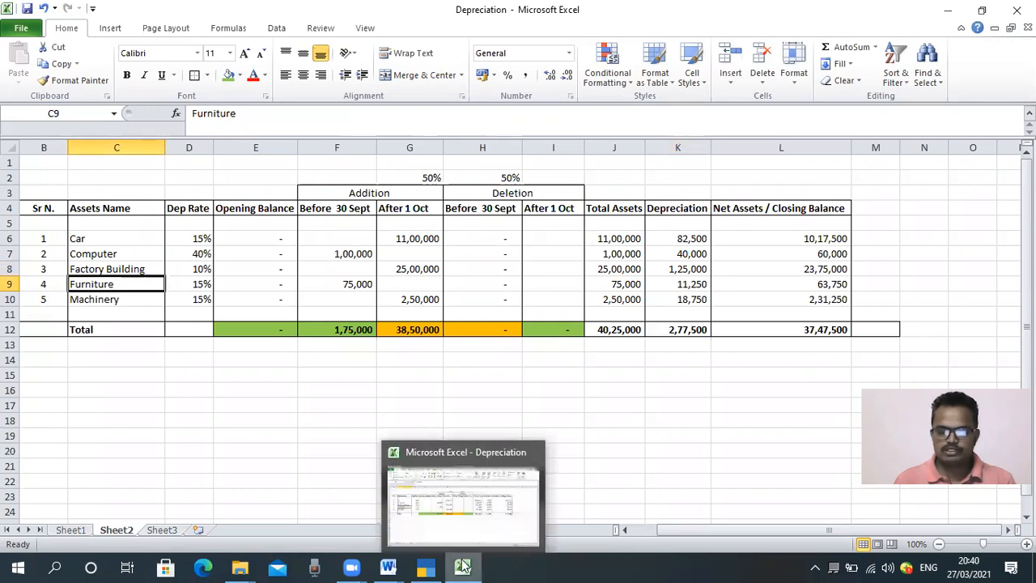
left_click(438, 565)
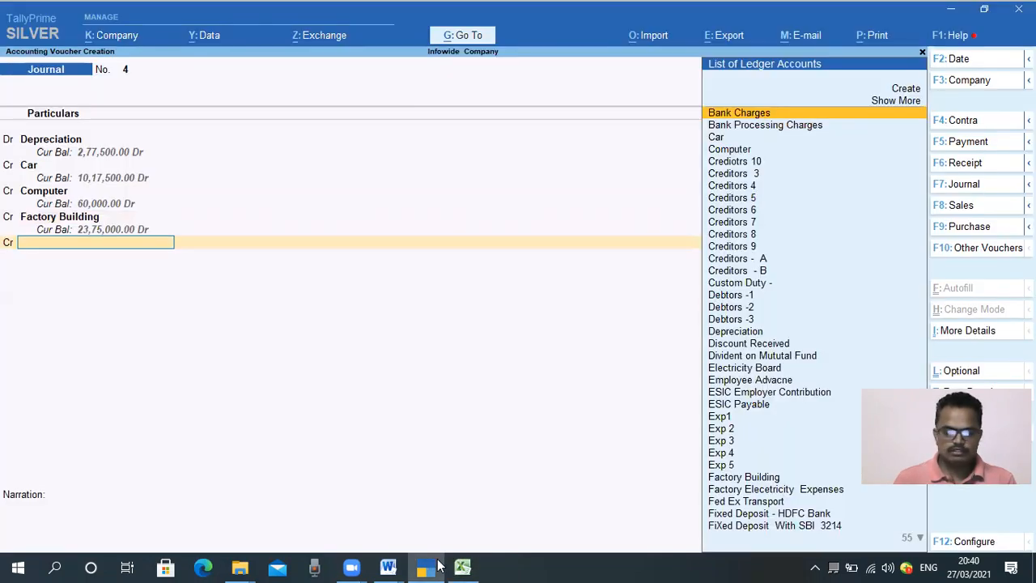
type("Fur")
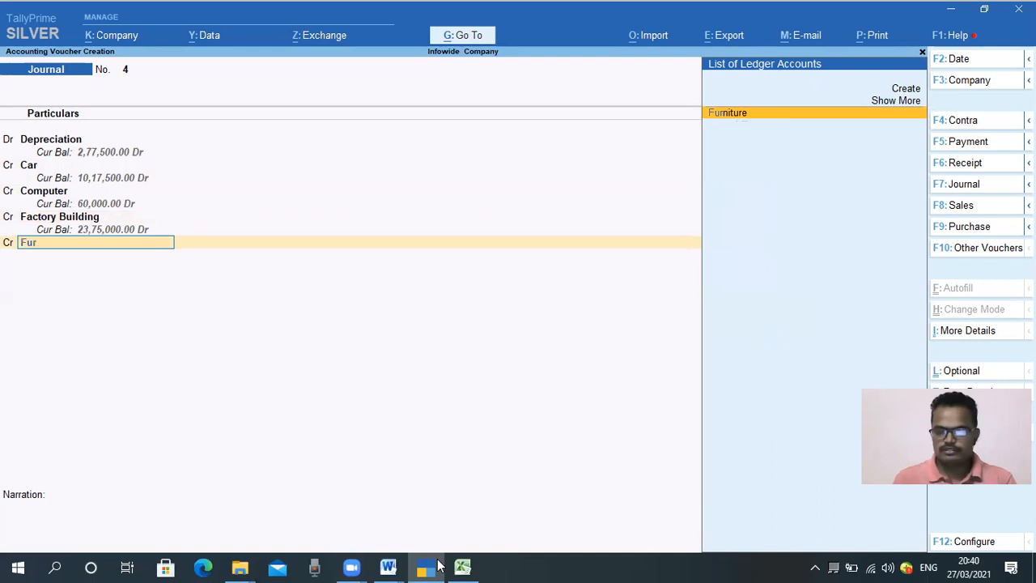
key("Return")
type("11250")
key("Return")
Step: Credit the Machinery ledger with 18,750 in the journal, checking the amount against the machinery's depreciation in the Excel sheet
key("Return")
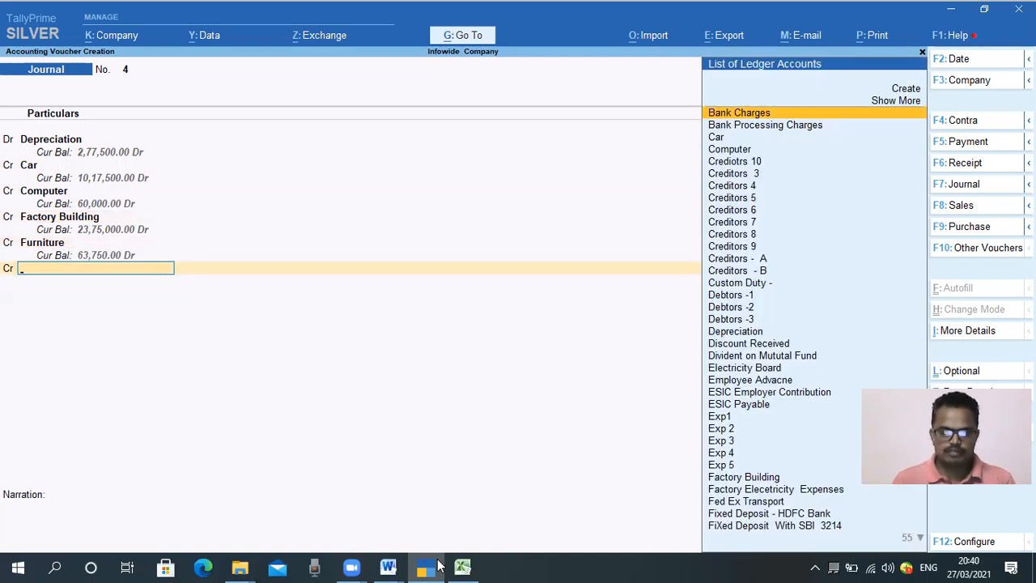
type("Machine")
key("Return")
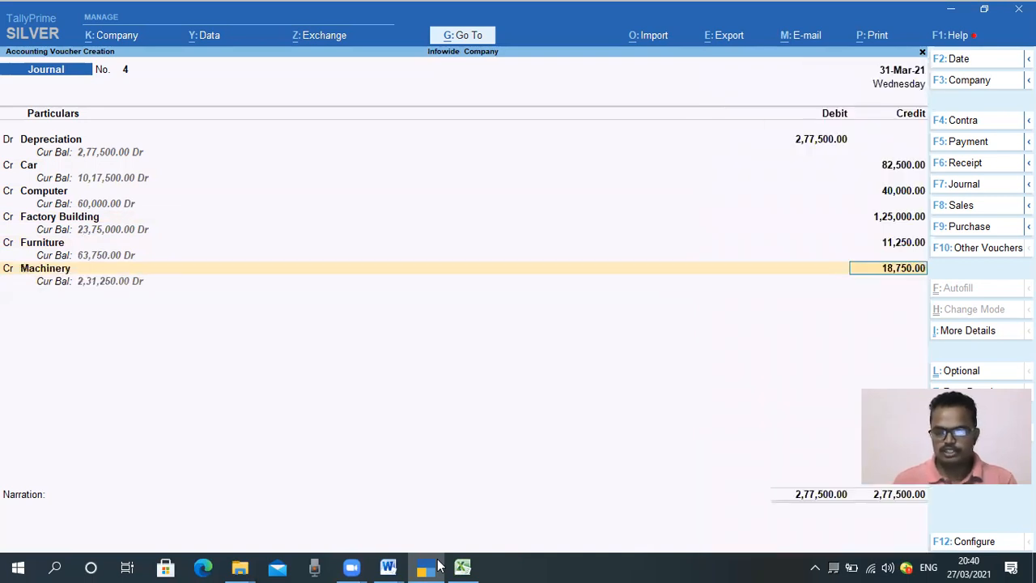
left_click(462, 567)
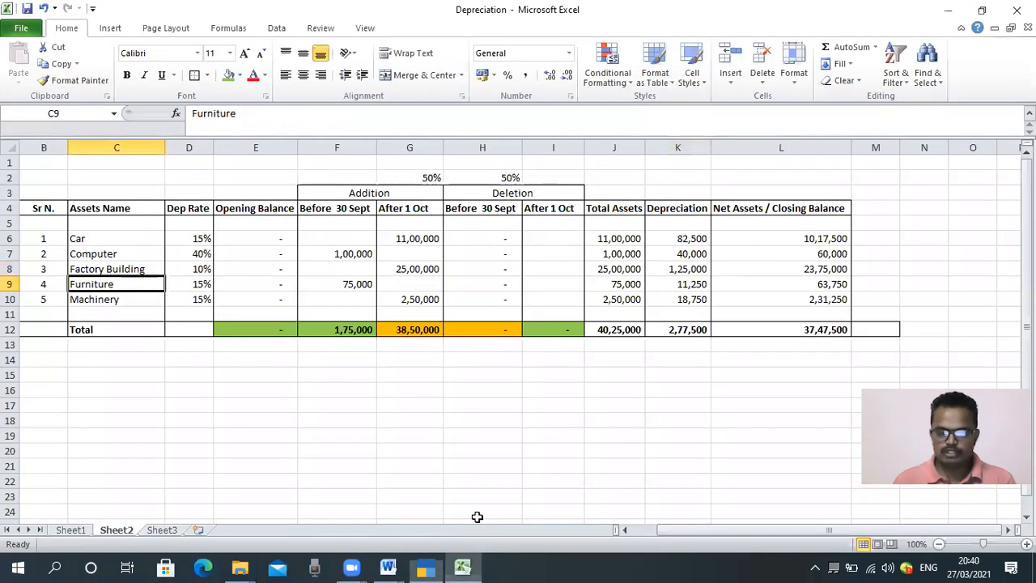
left_click(673, 300)
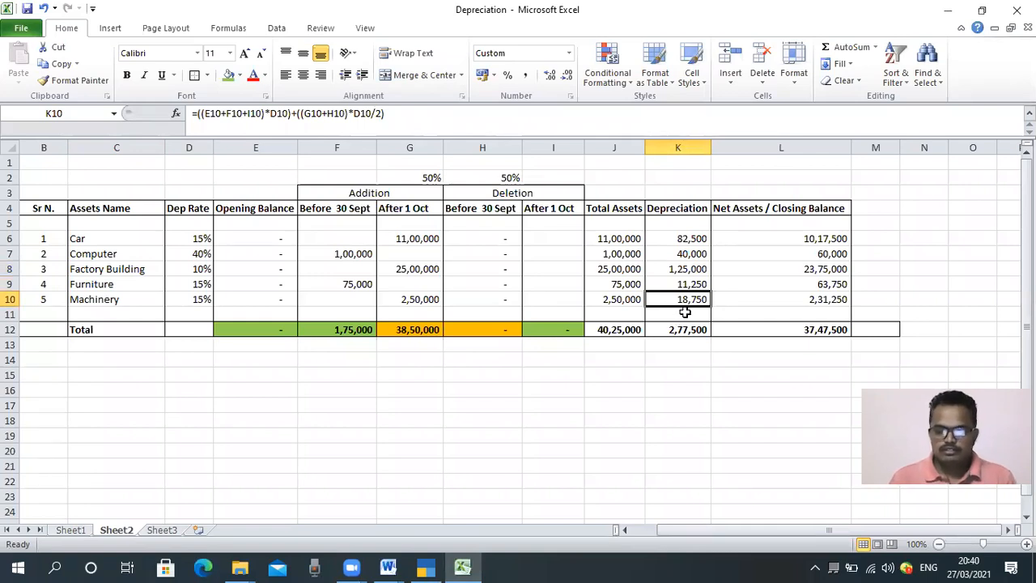
left_click(423, 567)
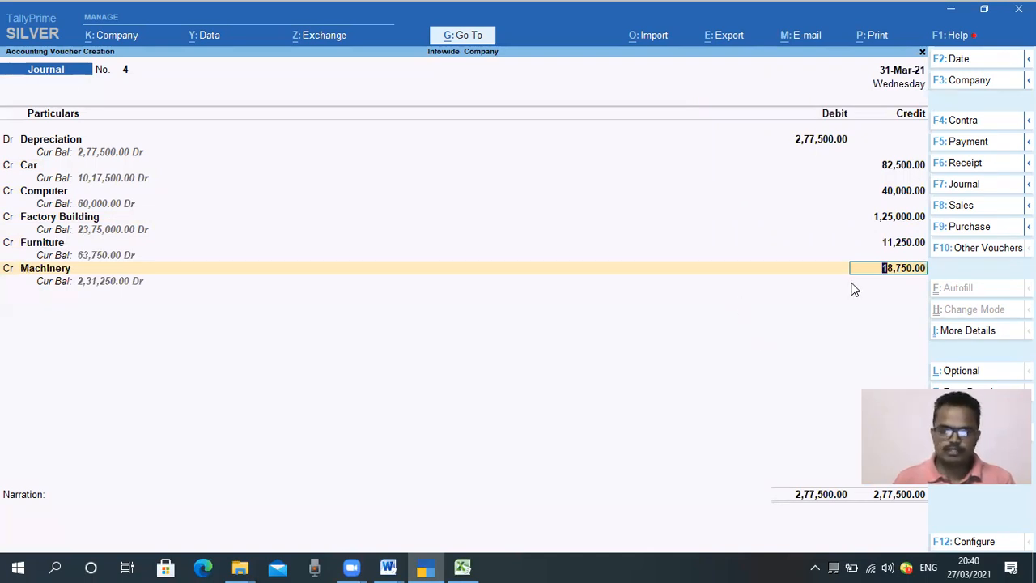
key("Return")
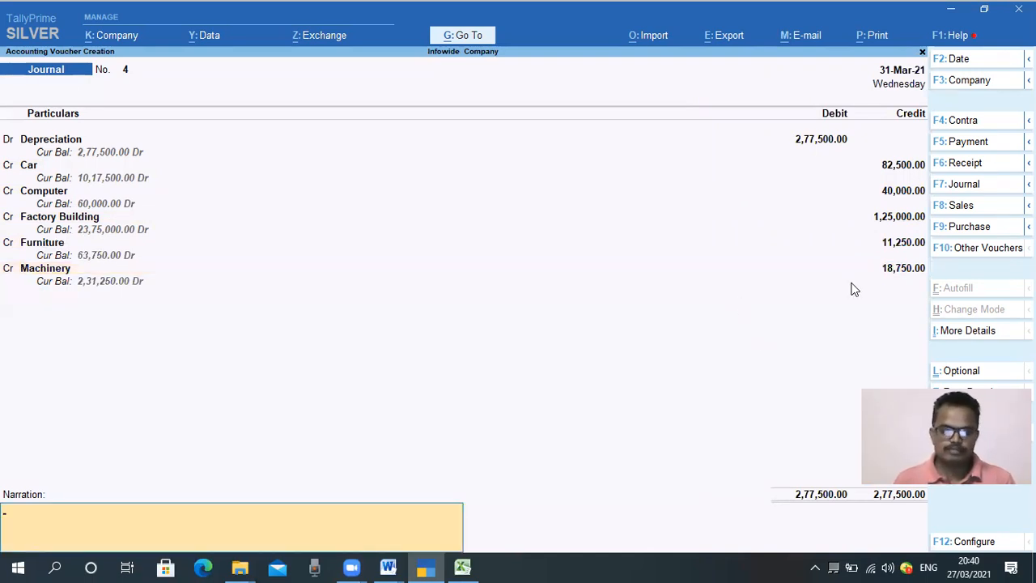
Step: Enter the voucher narration "Being Depreciation for the year 20-21" and proceed to the voucher's acceptance
type("Bei")
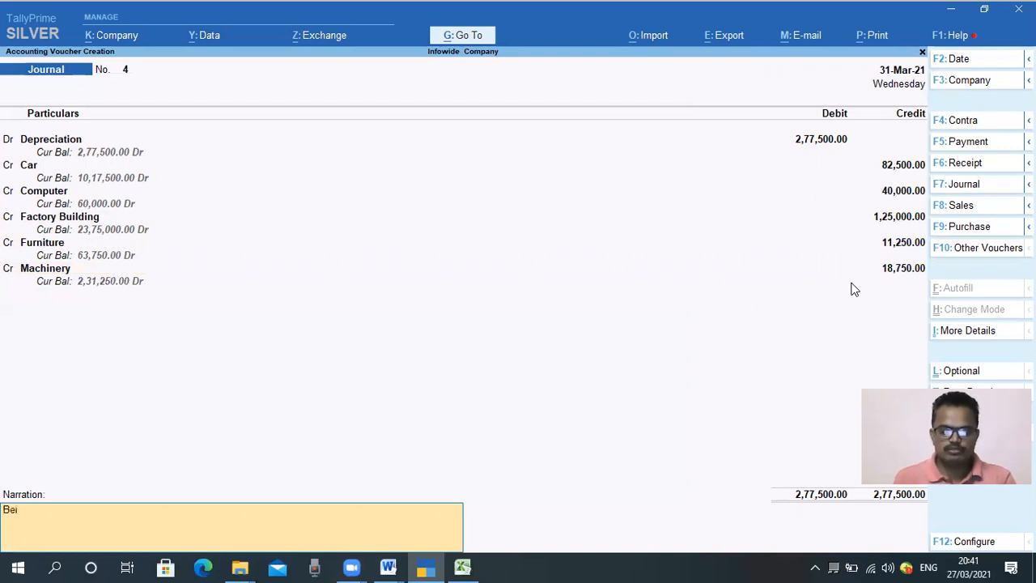
type("ng Depreciat")
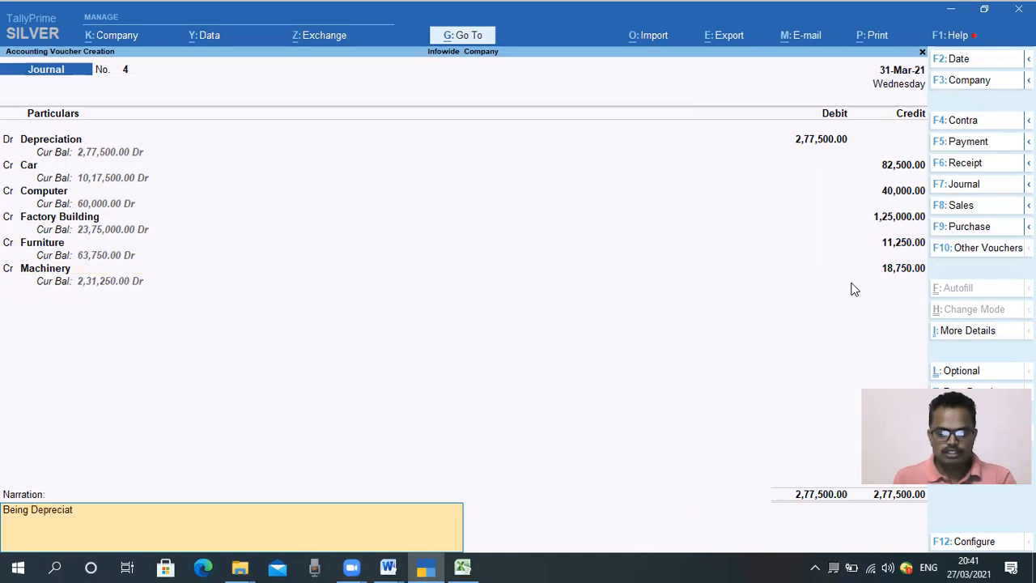
type("ion for the")
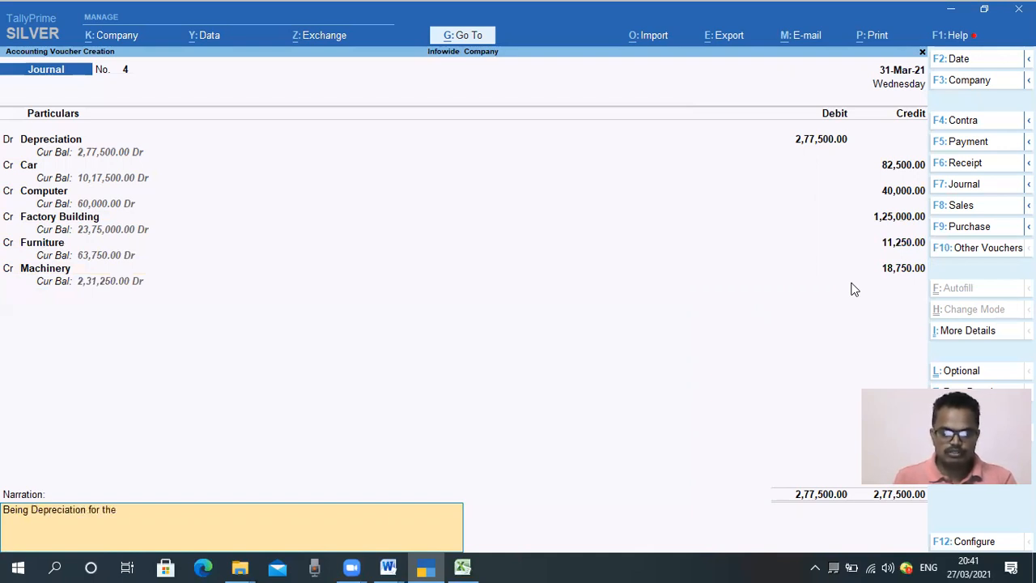
type(" ye")
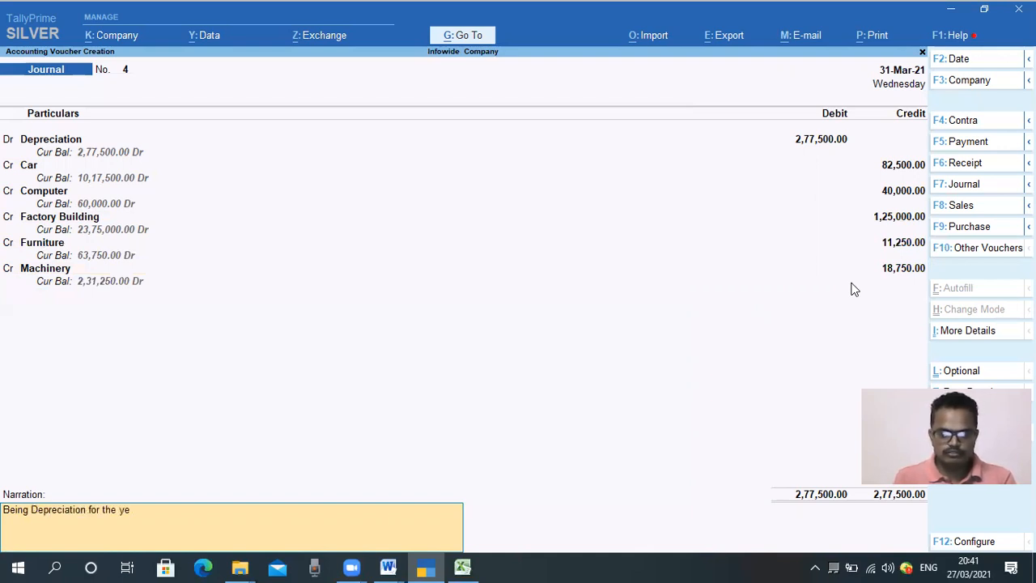
key("BackSpace")
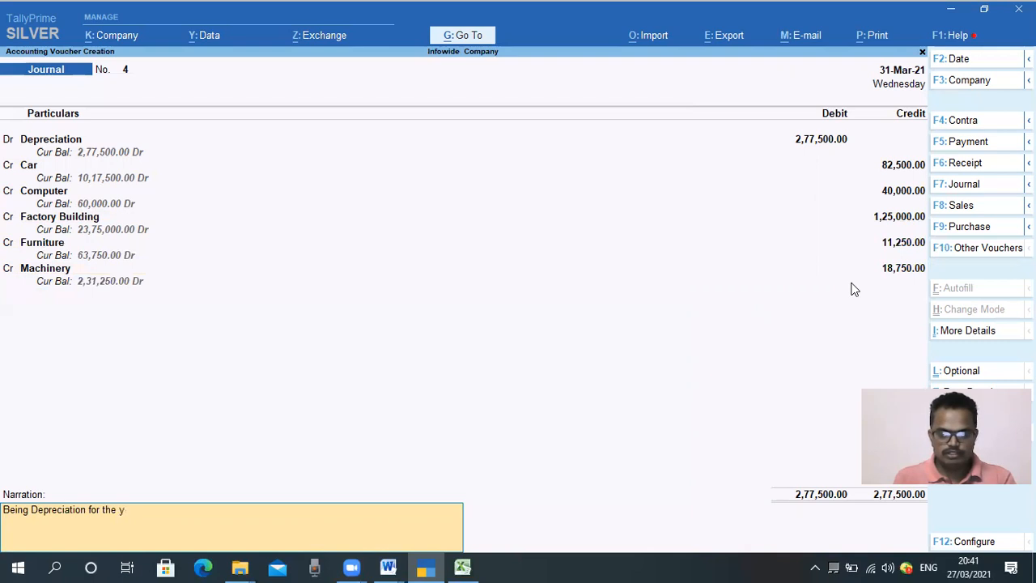
type("ear")
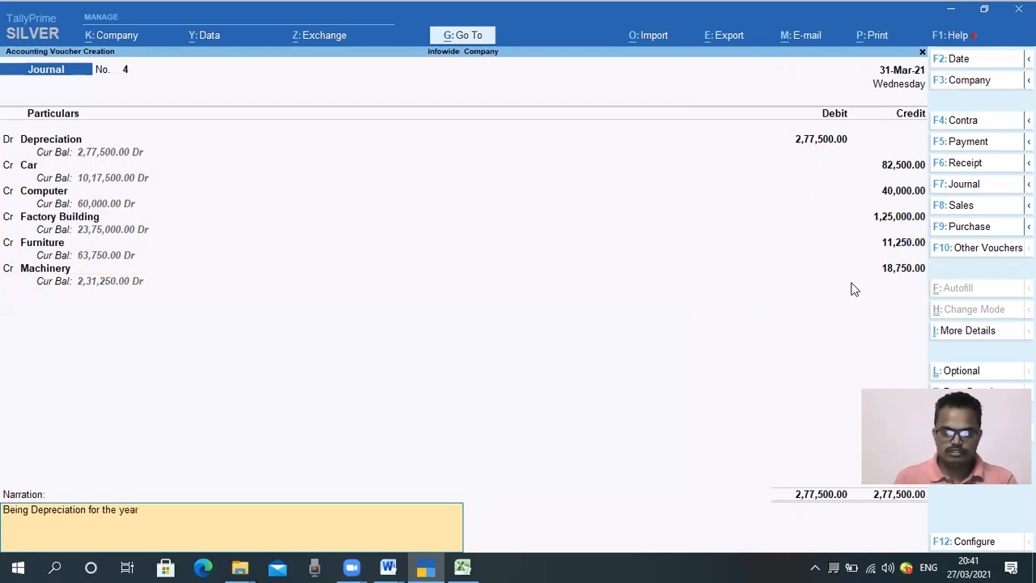
type(" 2021")
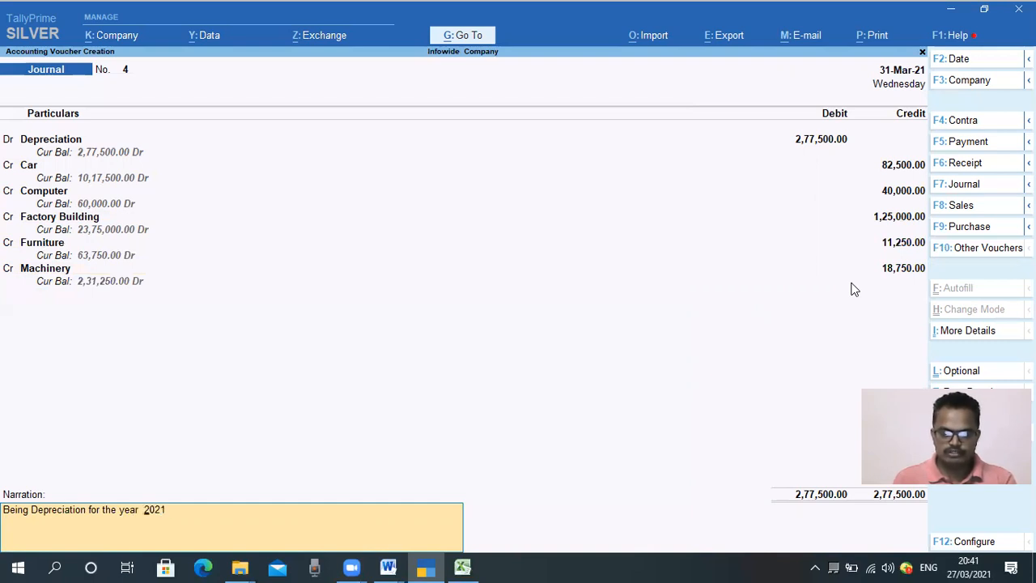
type("-")
key("BackSpace")
key("Right")
type("-")
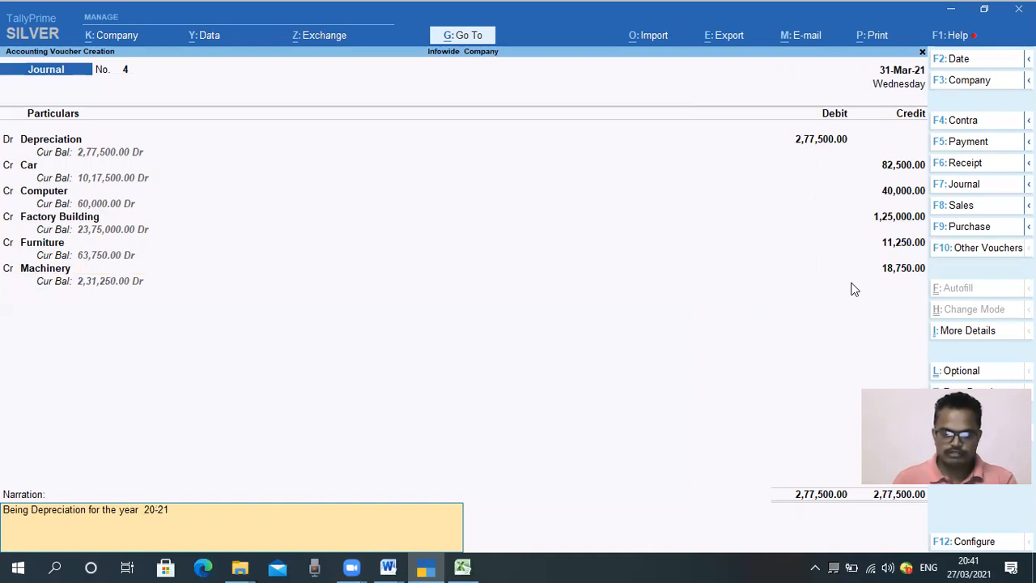
key("Return")
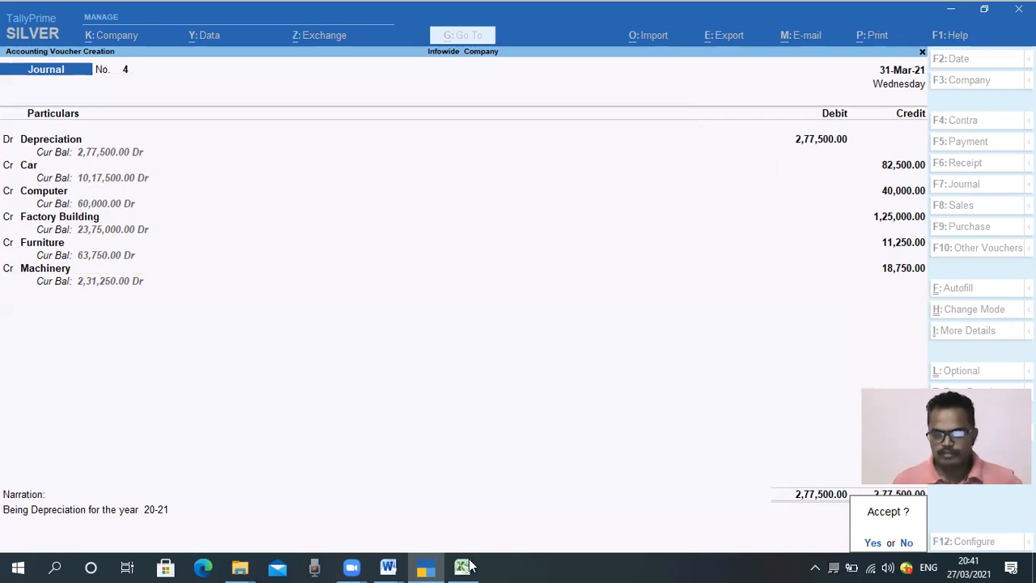
Step: Compare the journal's total depreciation and the Car credit with the corresponding depreciation cells in the Excel sheet
mouse_move(470, 565)
left_click(510, 527)
left_click(687, 335)
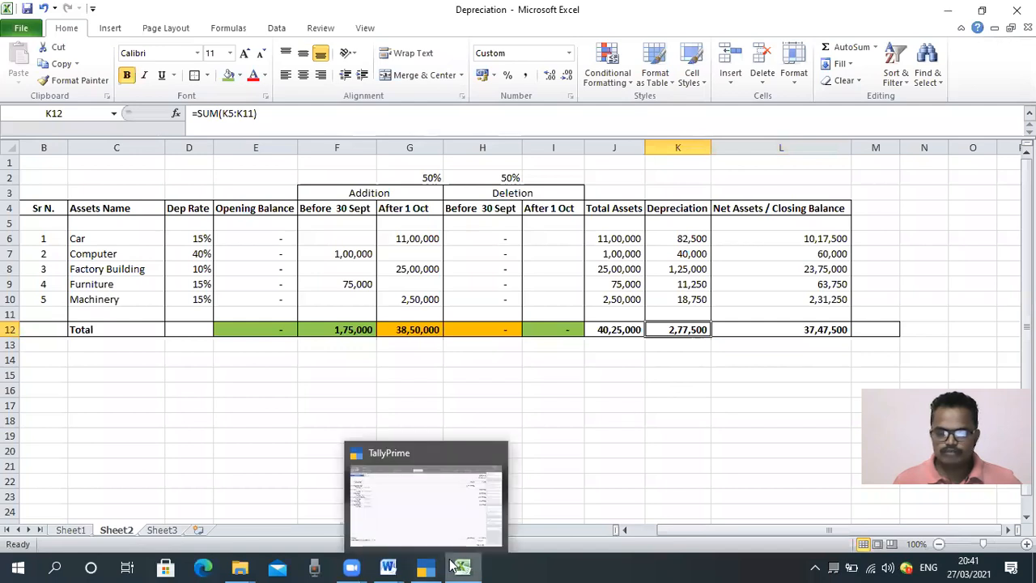
left_click(461, 567)
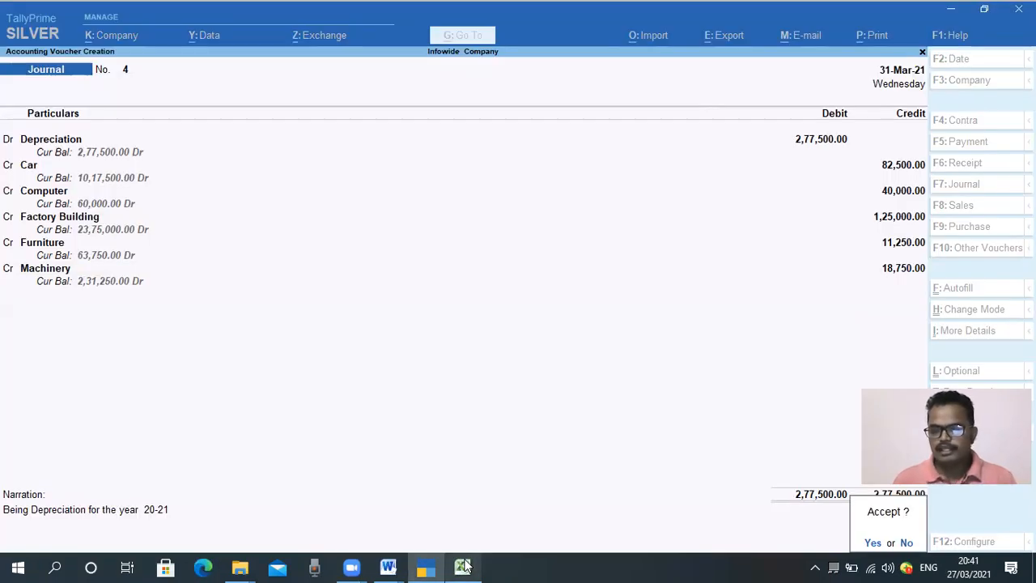
left_click(463, 567)
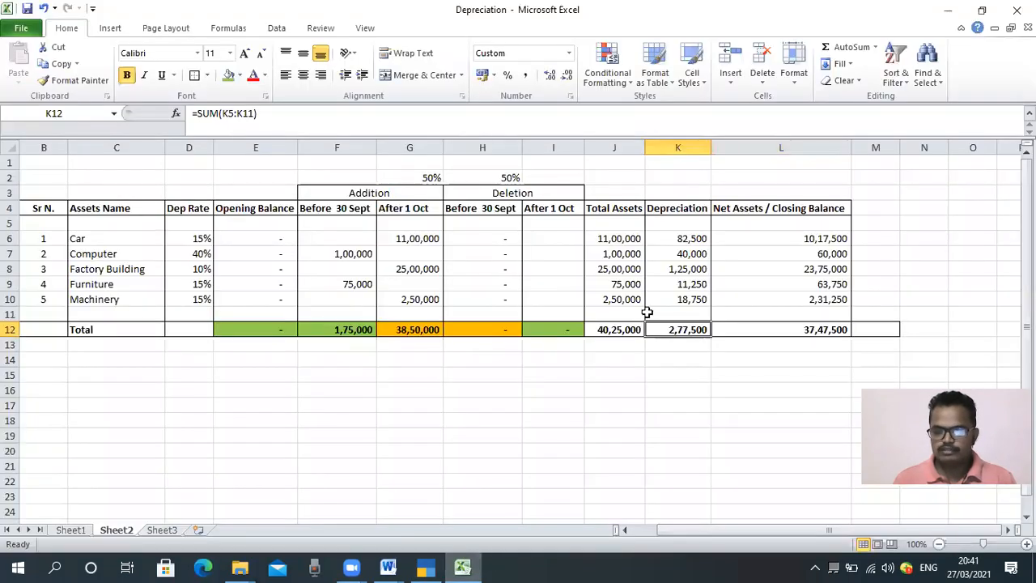
left_click(668, 238)
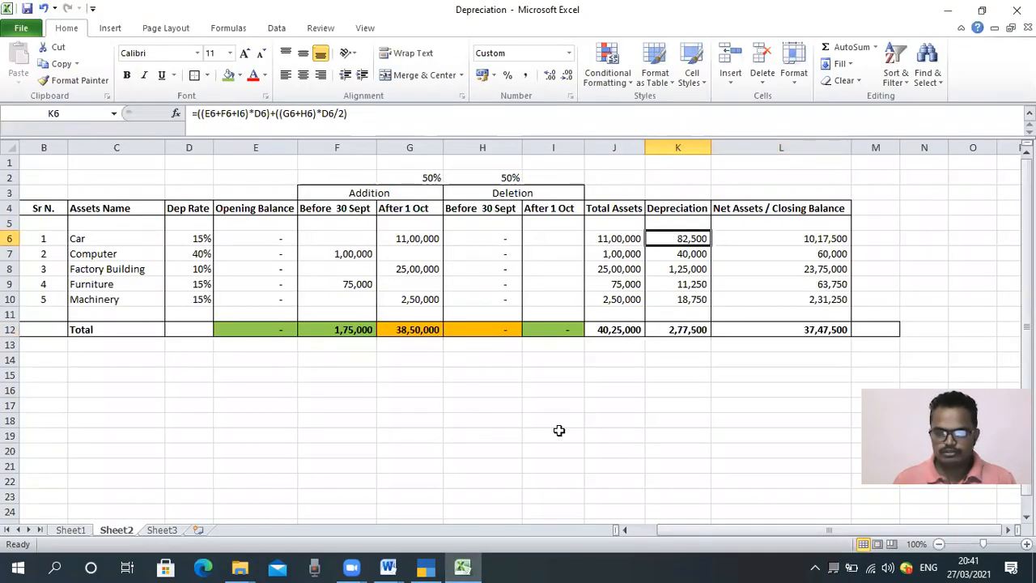
left_click(463, 566)
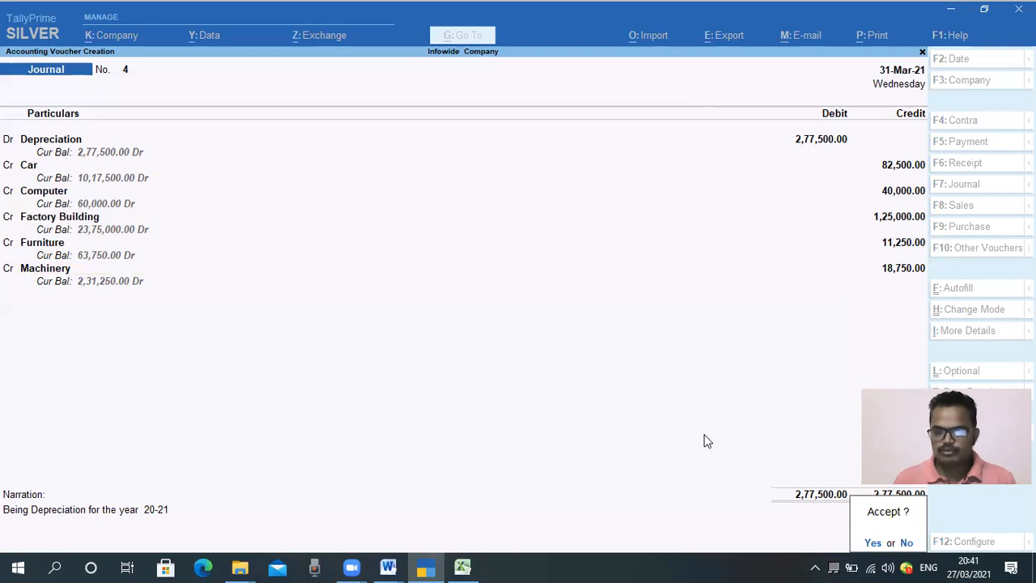
Step: Check the computer, furniture and machinery depreciation in the Excel sheet against the credits in the TallyPrime journal
left_click(465, 566)
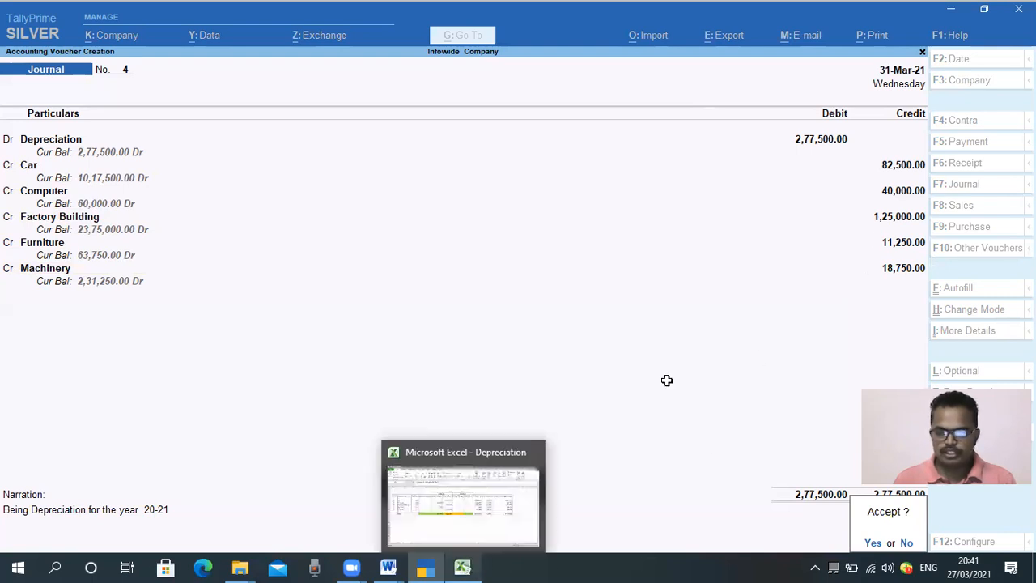
left_click(686, 258)
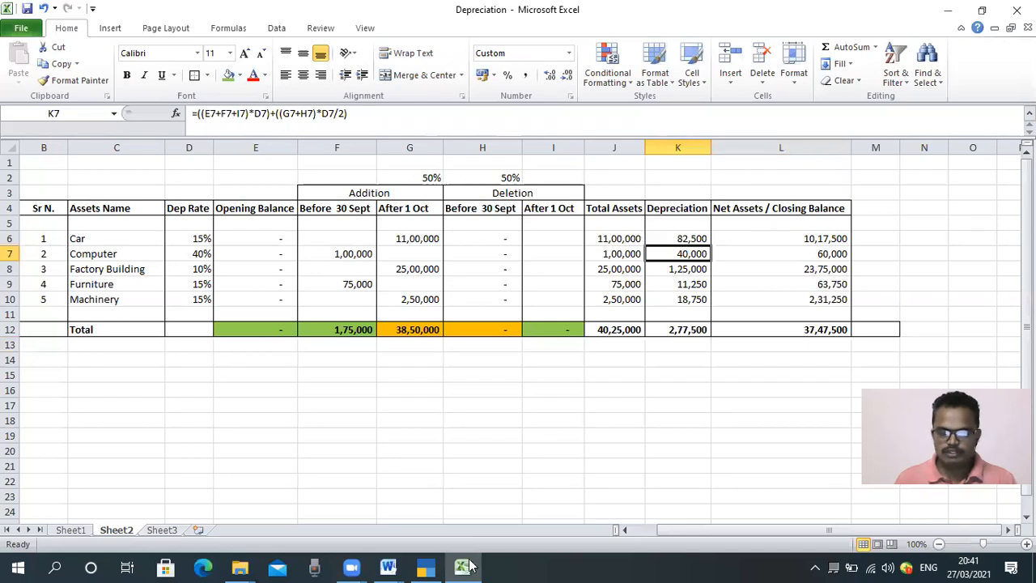
key("alt+Tab")
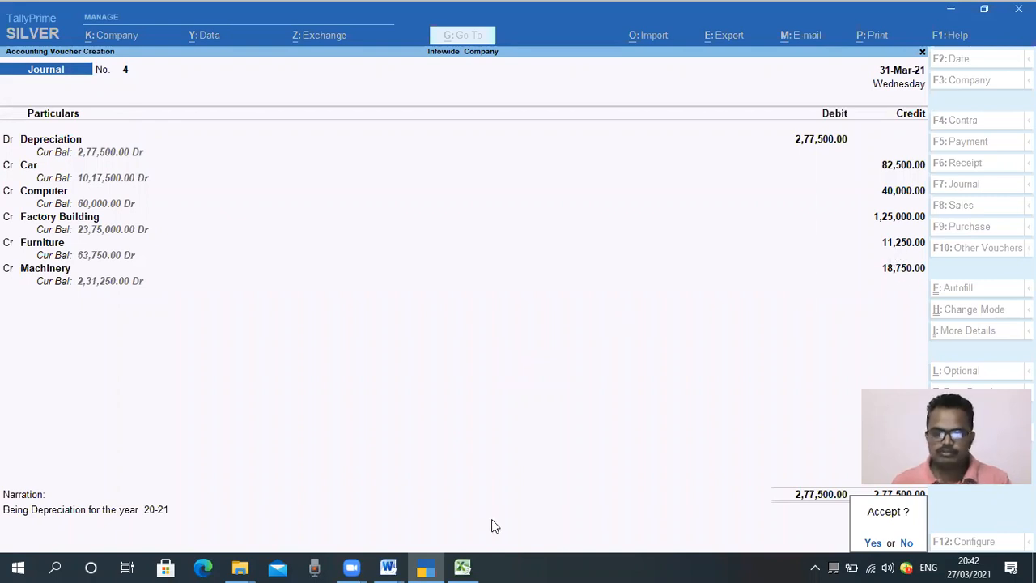
left_click(464, 566)
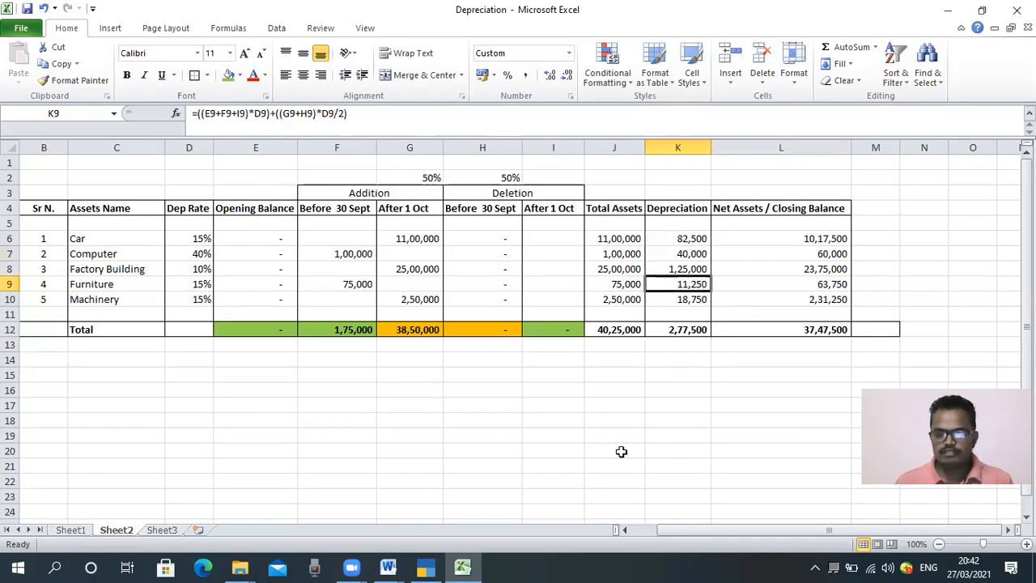
left_click(475, 567)
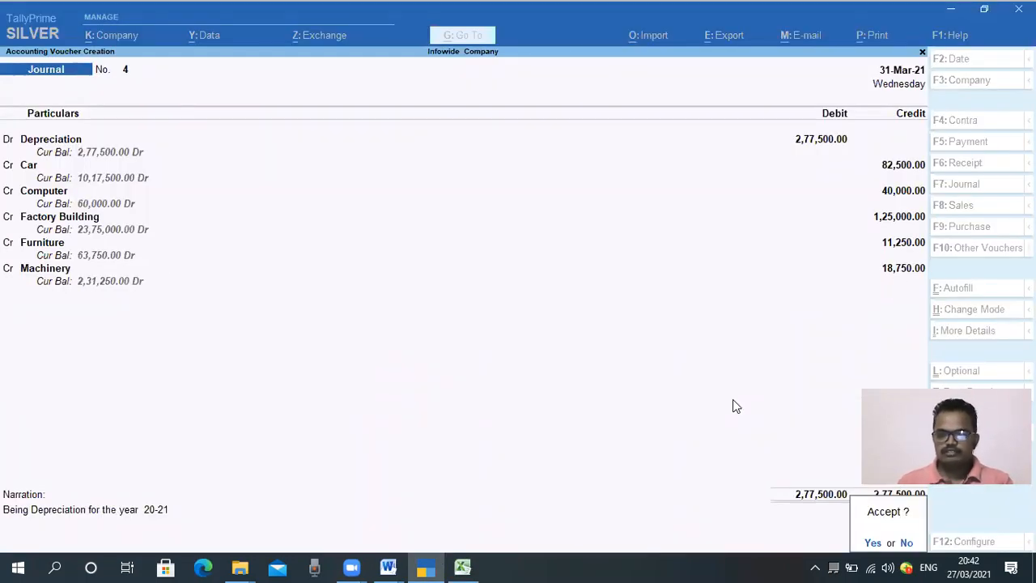
left_click(475, 567)
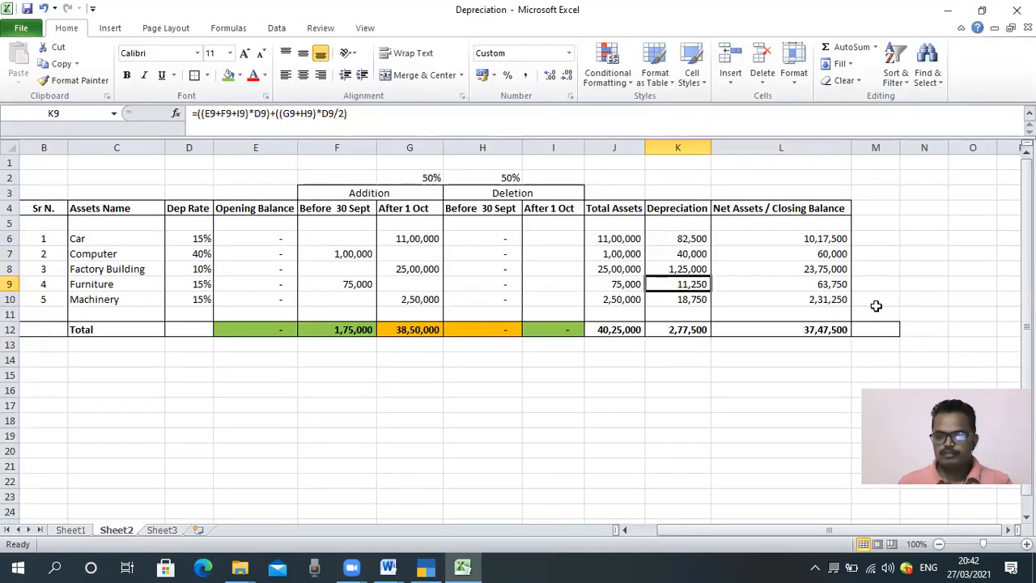
left_click(701, 301)
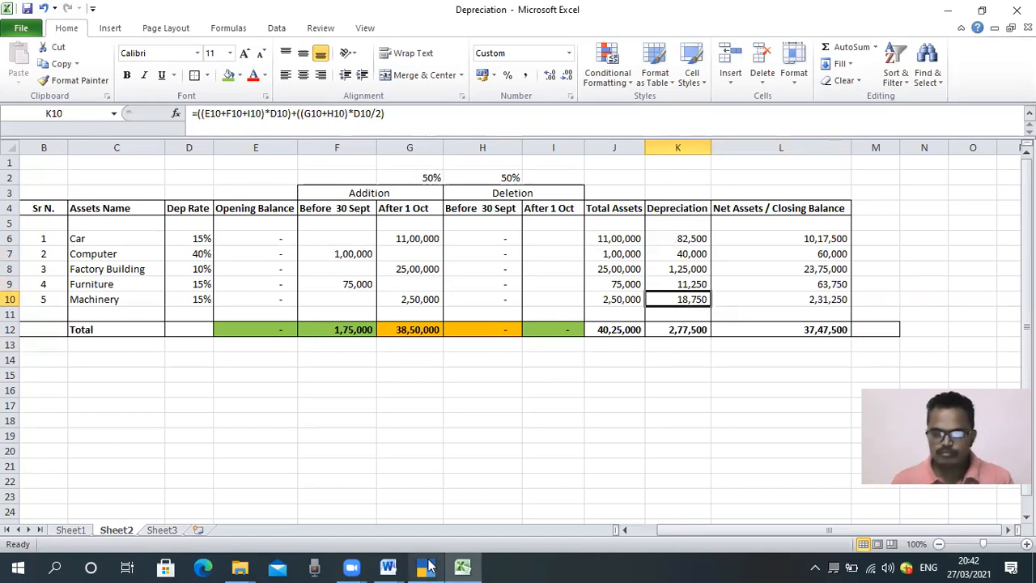
Step: Switch to TallyPrime, accept the depreciation journal voucher and return to the Gateway of Tally
left_click(430, 566)
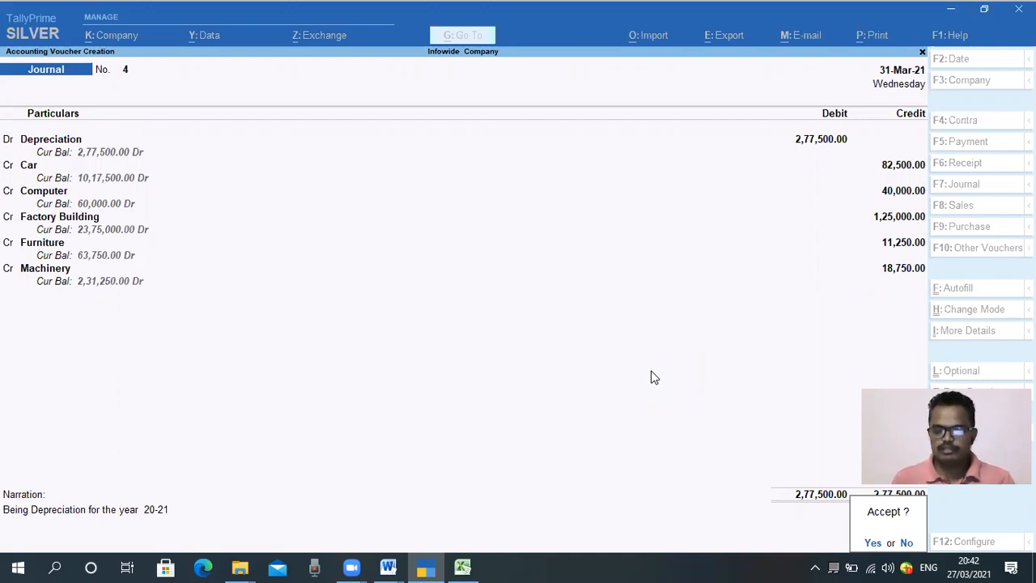
key("Return")
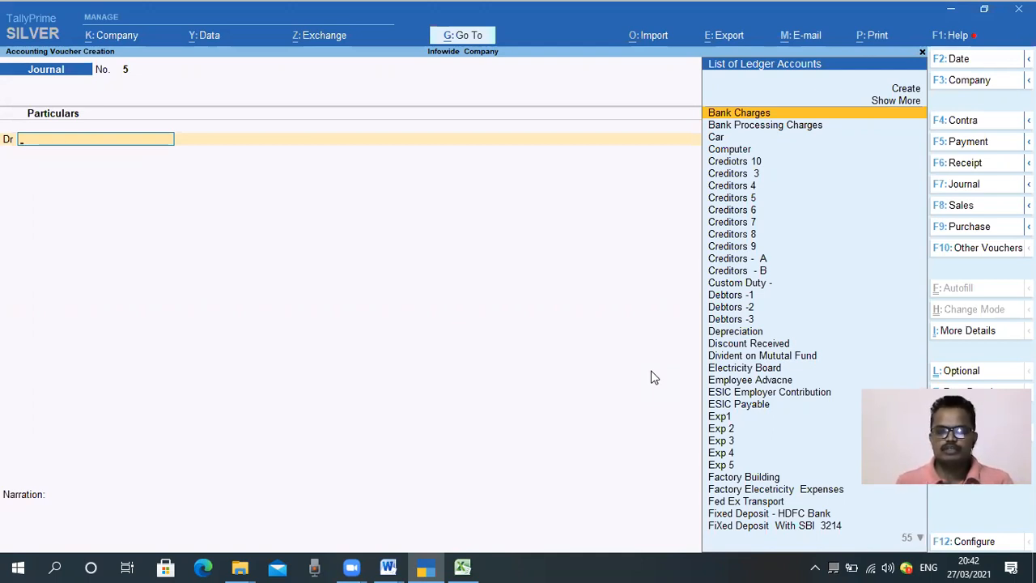
key("Escape")
key("y")
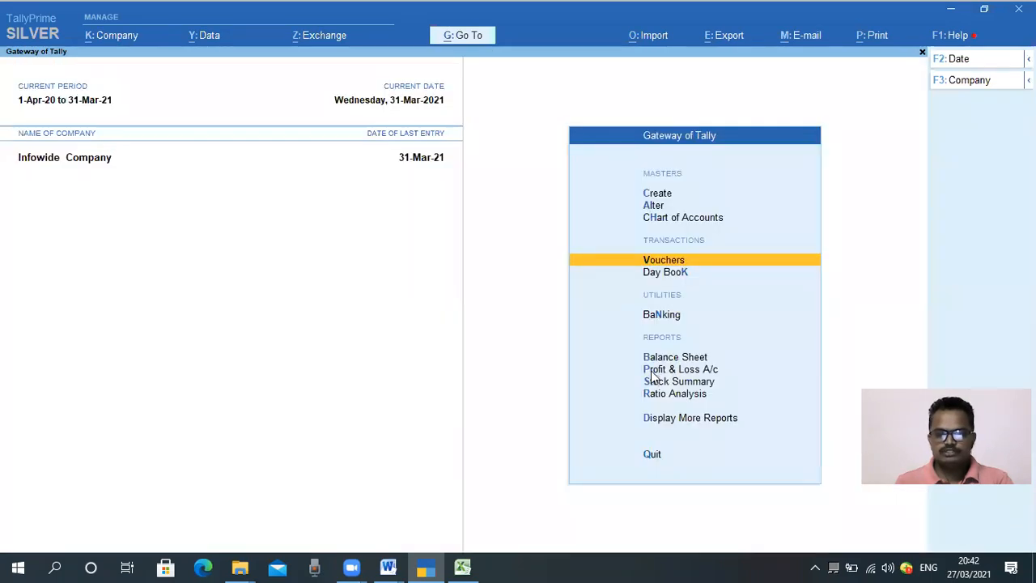
key("Escape")
key("n")
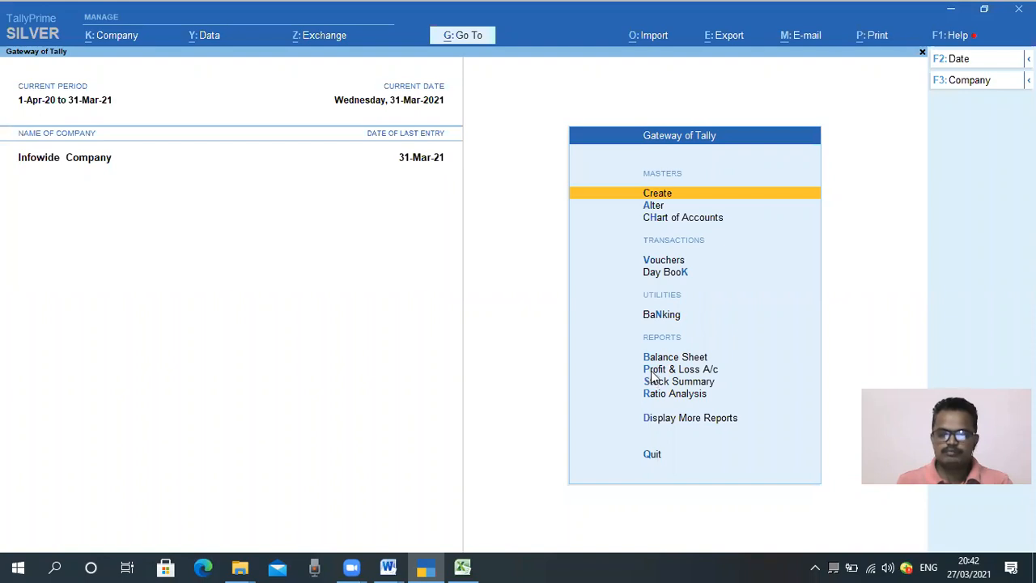
Step: Open the Profit & Loss A/c and find the Depreciation ledger within Indirect Expenses
left_click(653, 371)
key("Down")
key("Down")
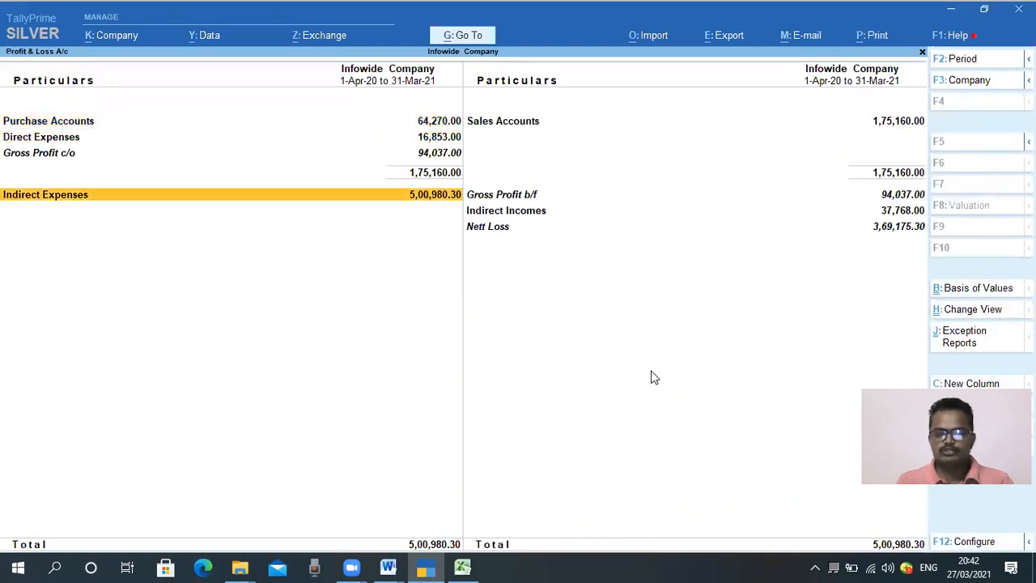
key("Return")
key("Down")
key("Down")
key("Down")
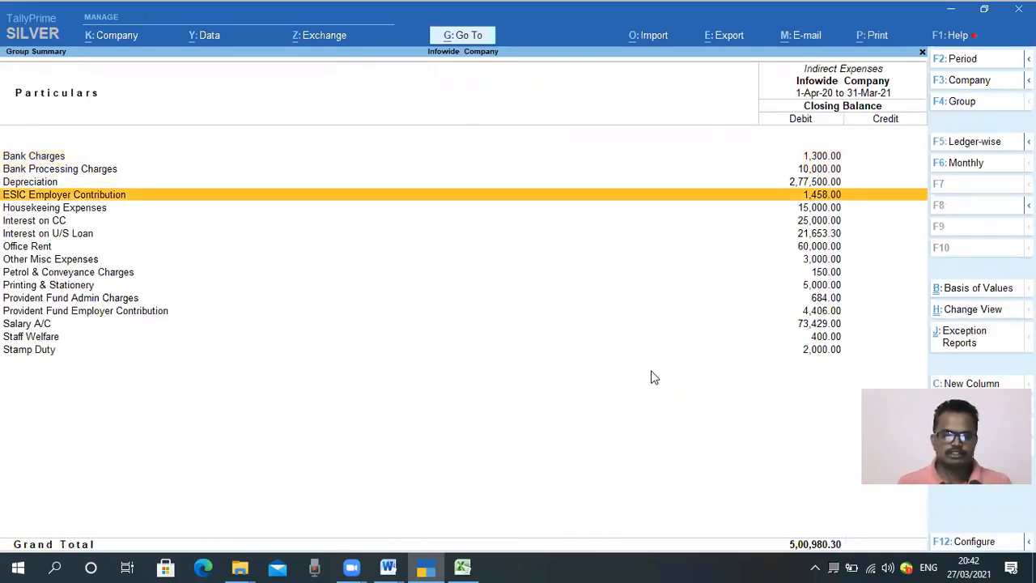
key("Up")
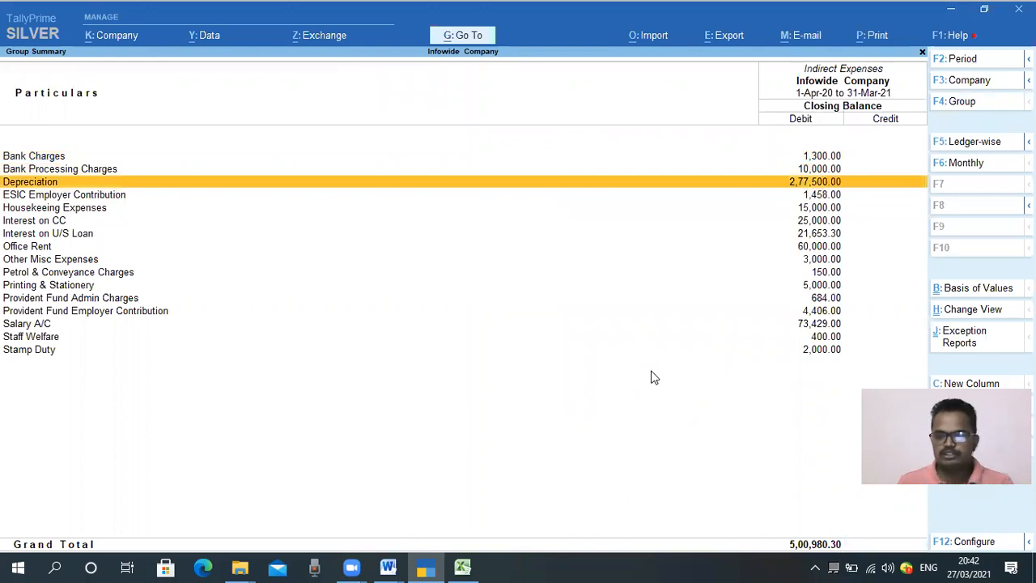
Step: Drill down through Depreciation's March entries to the journal voucher, review it, and return to the Gateway of Tally without changes
key("Return")
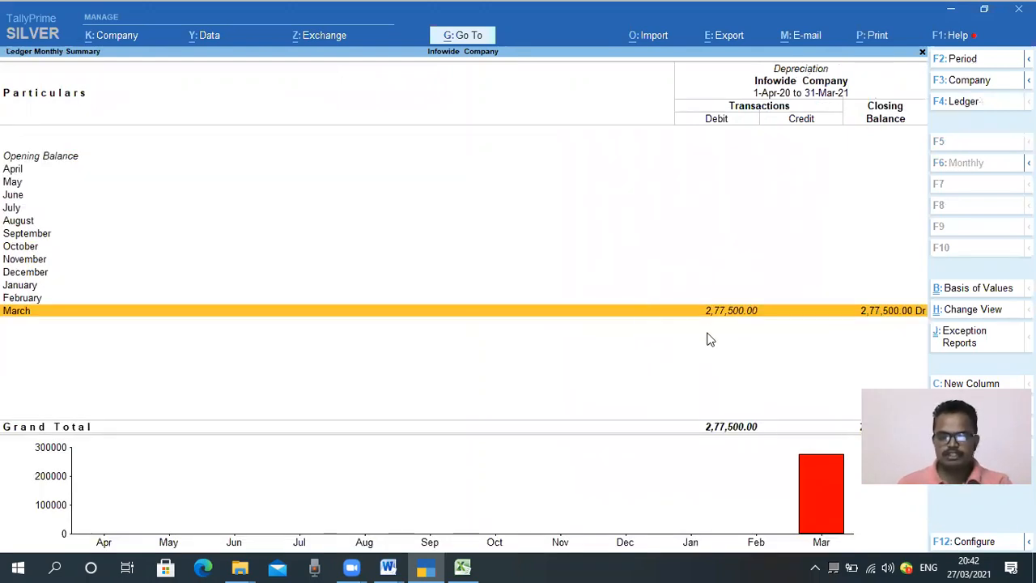
left_click(731, 319)
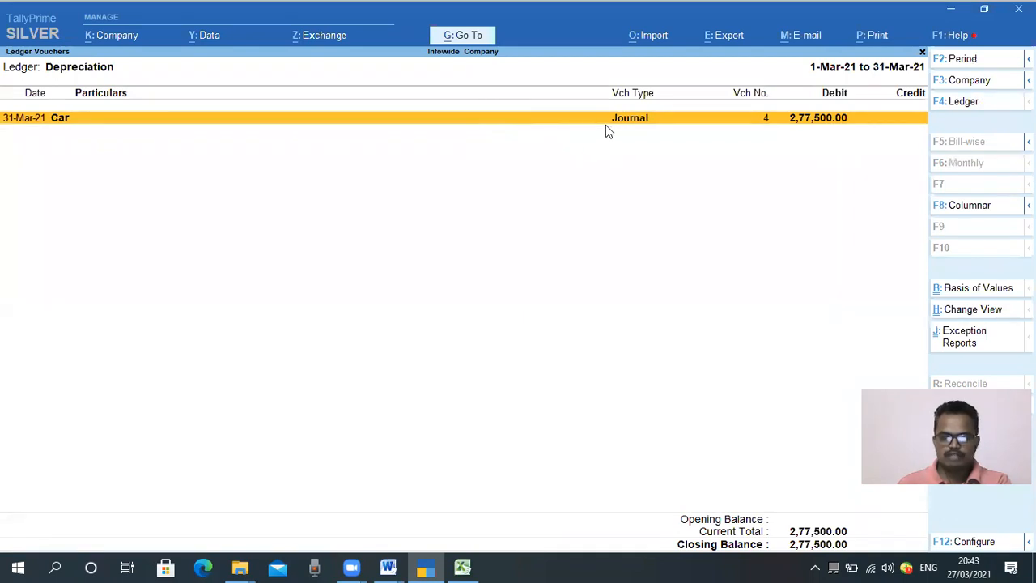
key("Return")
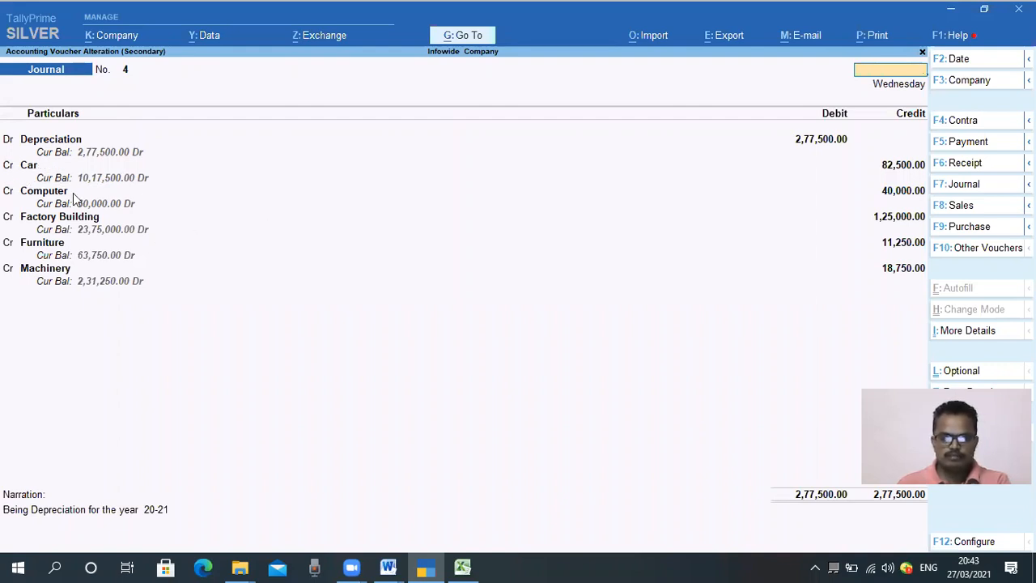
key("Escape")
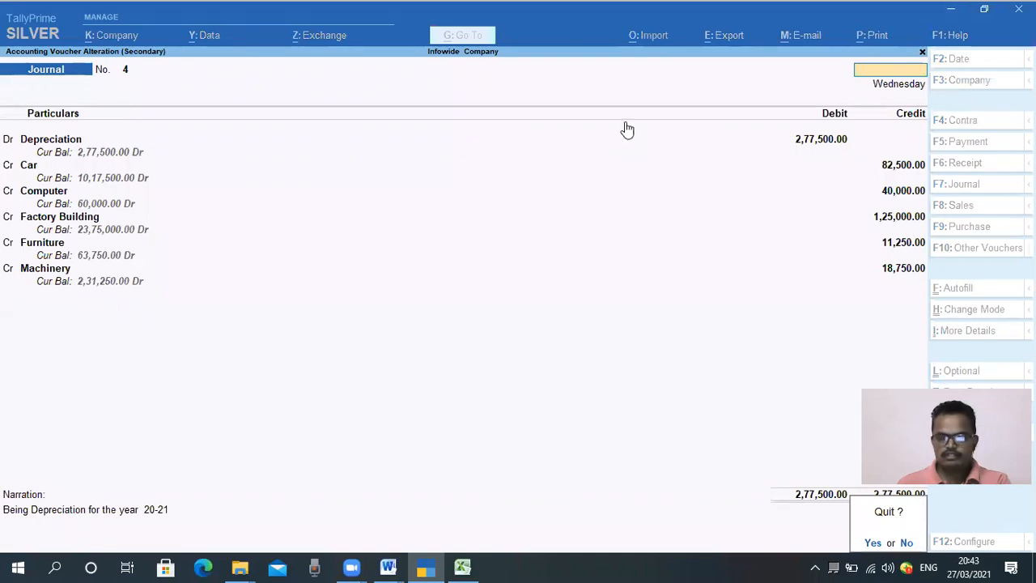
key("y")
key("Escape")
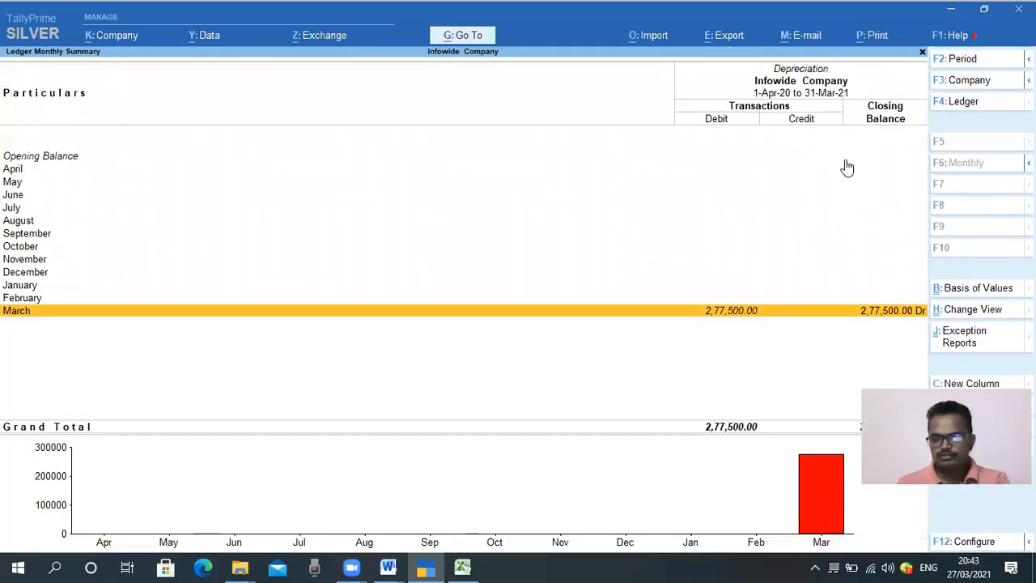
key("Escape")
key("Escape")
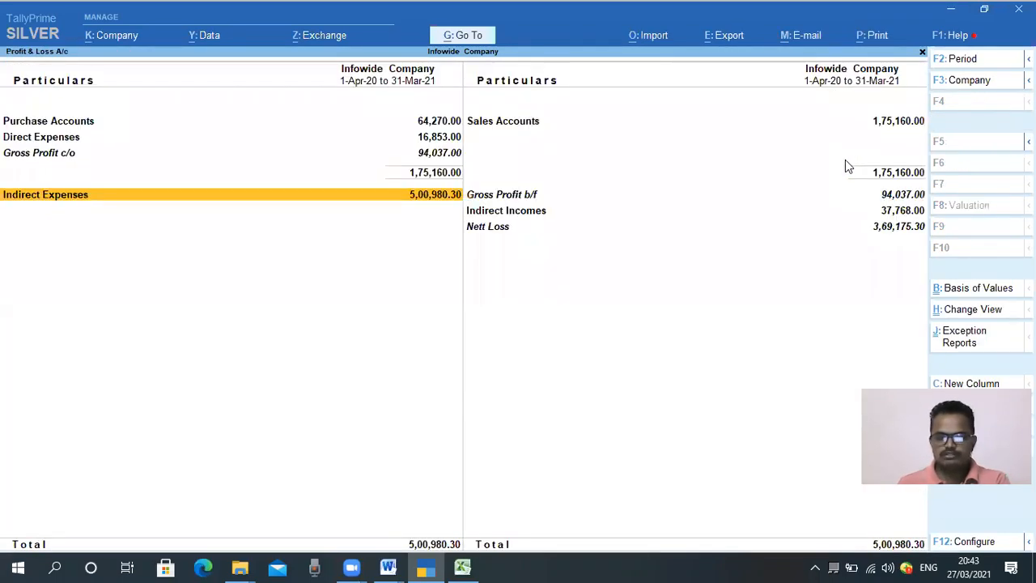
key("Escape")
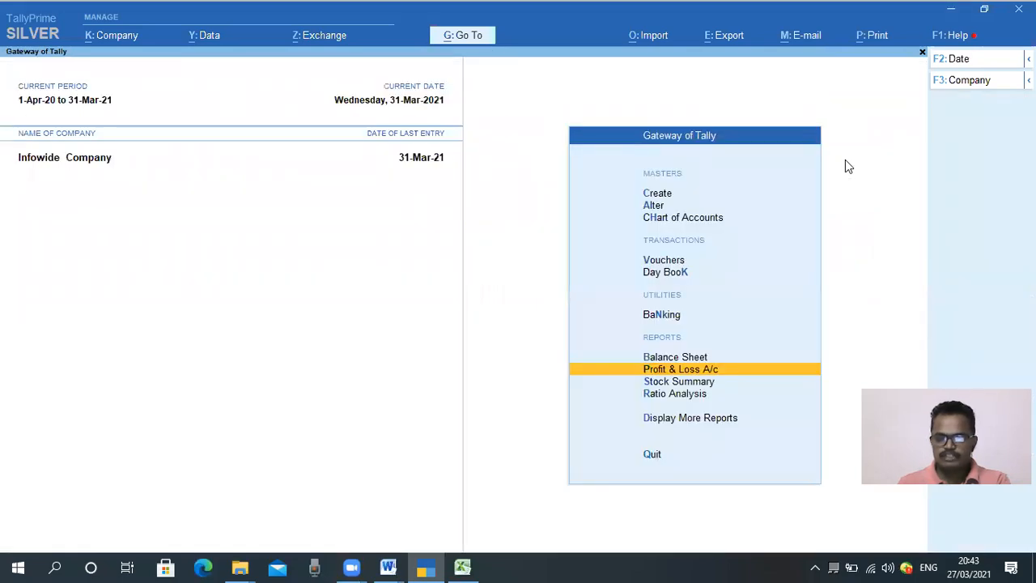
Step: Open the Balance Sheet and drill down into the Fixed Assets group summary
key("Up")
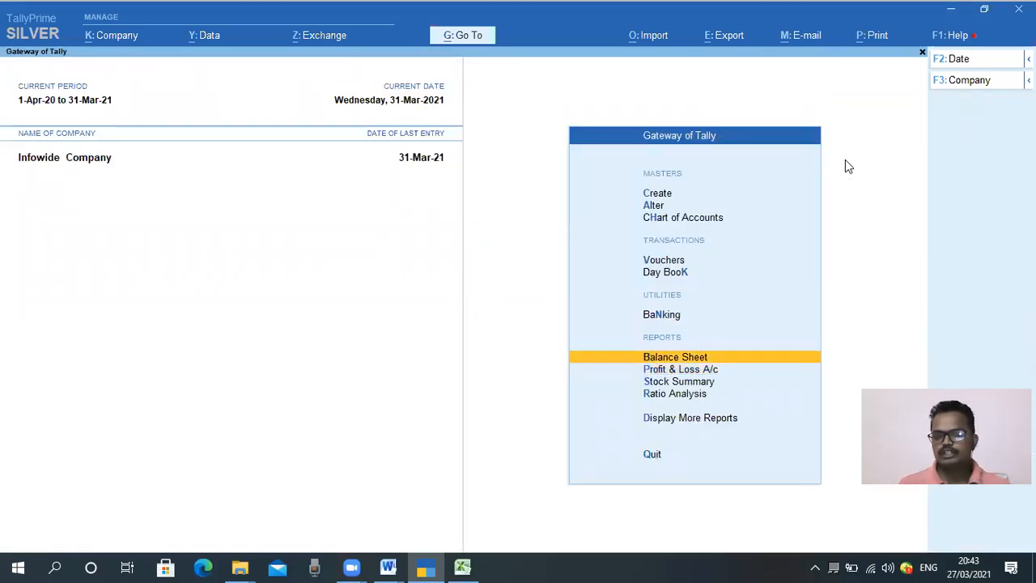
key("Return")
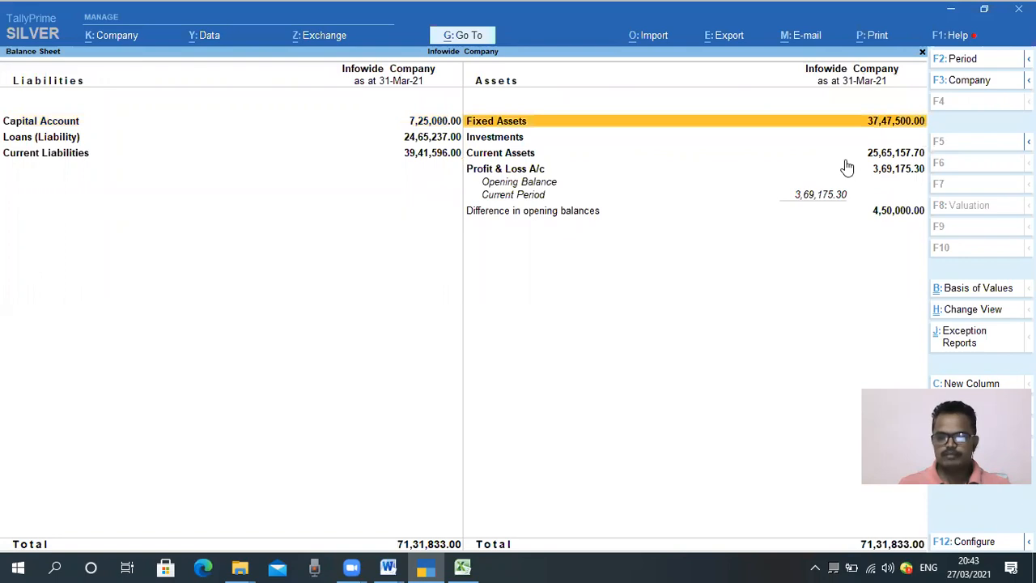
key("Return")
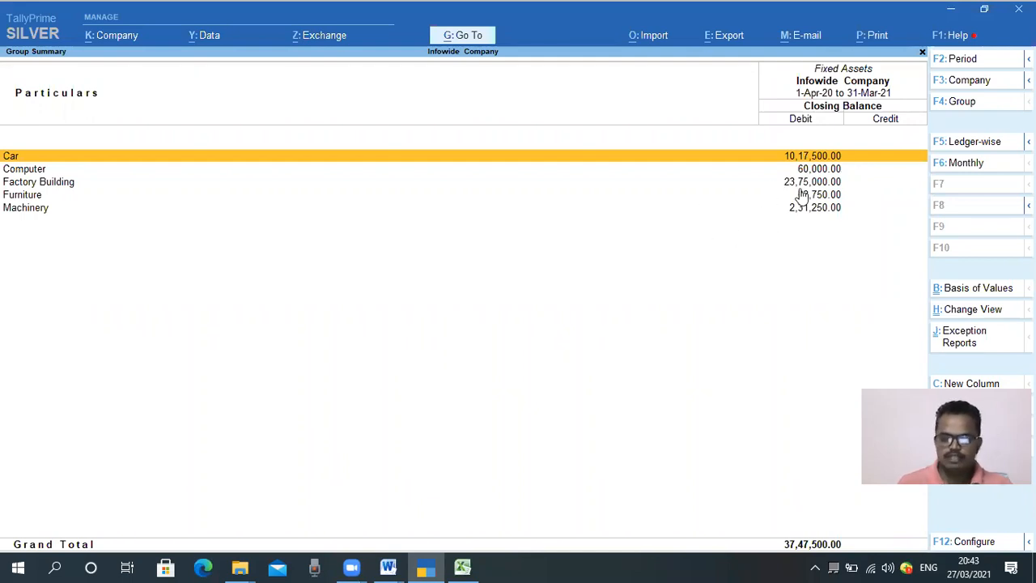
Step: Configure the Fixed Assets group summary to show the opening balance and transactions
key("F12")
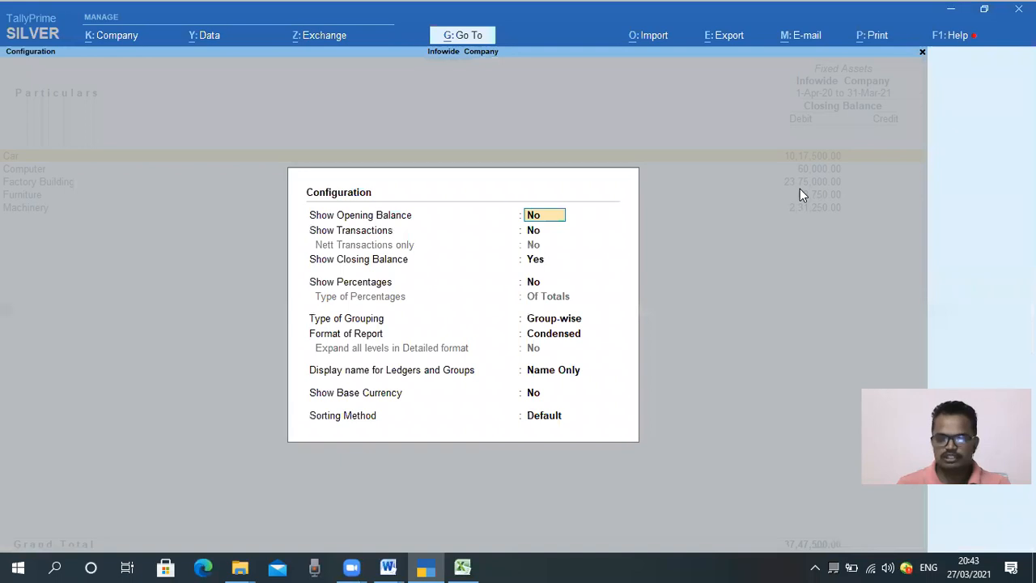
type("y")
key("Return")
type("y")
key("Return")
key("Return")
key("ctrl+a")
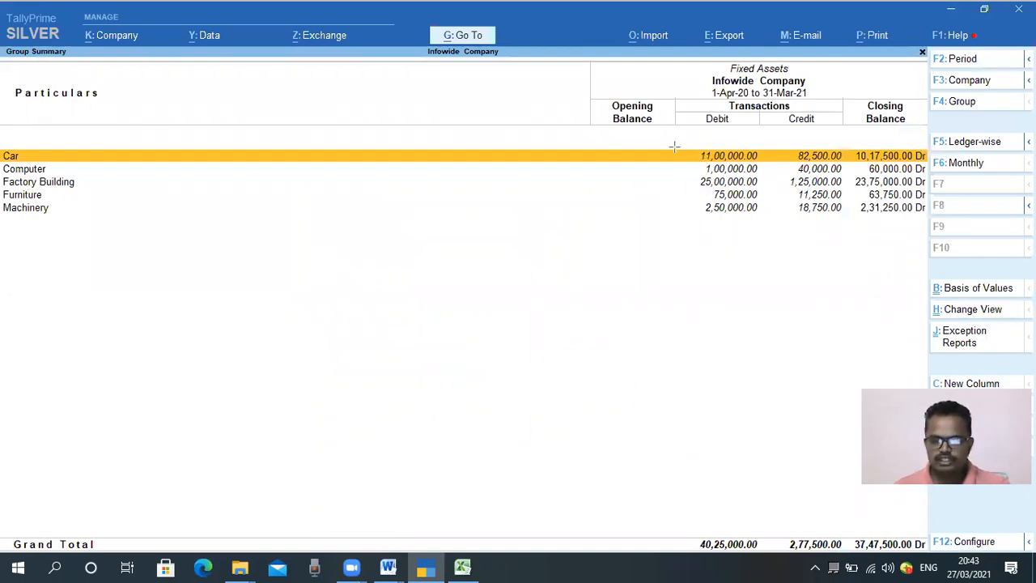
Step: Review the fixed assets' debits, credits and closing total, and compare the closing total with the Excel sheet's Net Assets / Closing Balance total
left_click_drag(691, 148, 762, 240)
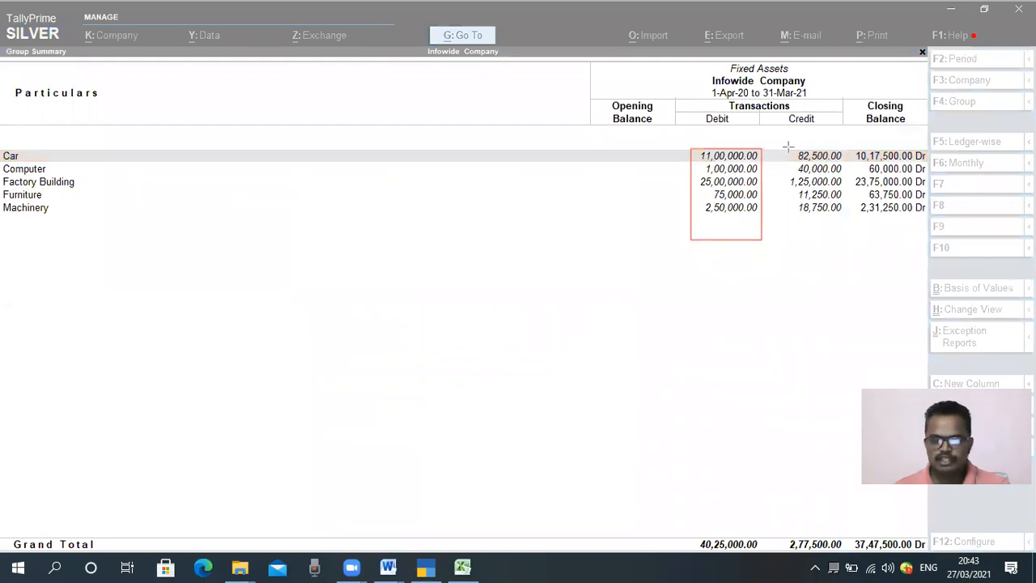
mouse_move(787, 147)
left_mouse_down()
mouse_move(844, 184)
mouse_move(850, 240)
left_mouse_up()
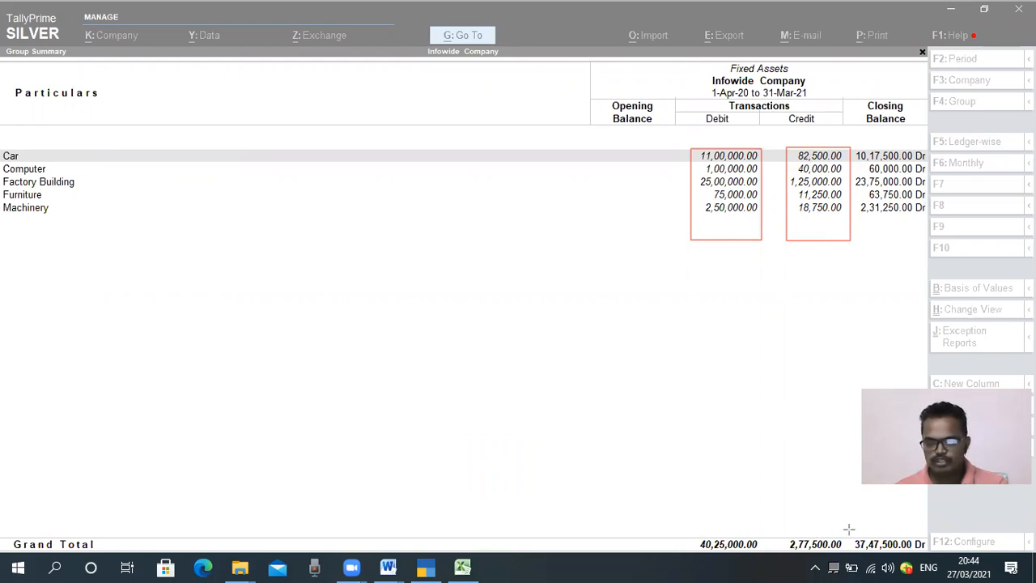
mouse_move(848, 531)
left_mouse_down()
mouse_move(872, 551)
mouse_move(925, 554)
left_mouse_up()
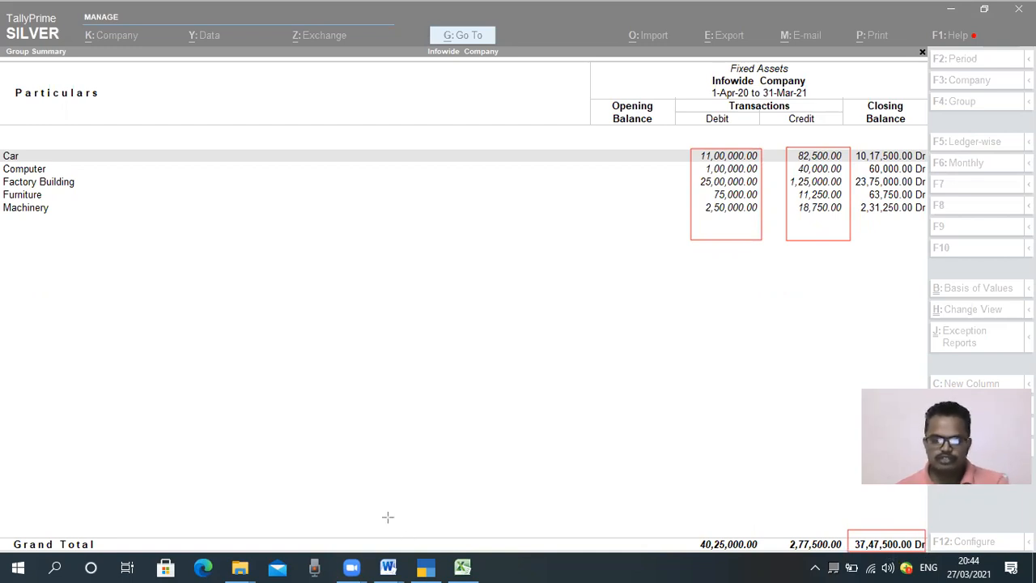
left_click(462, 566)
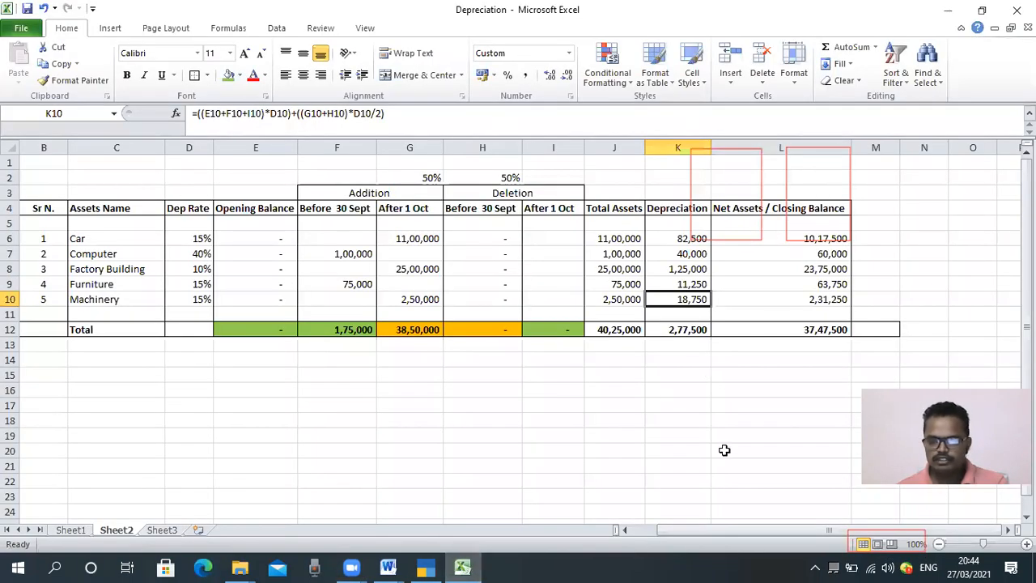
left_click(784, 334)
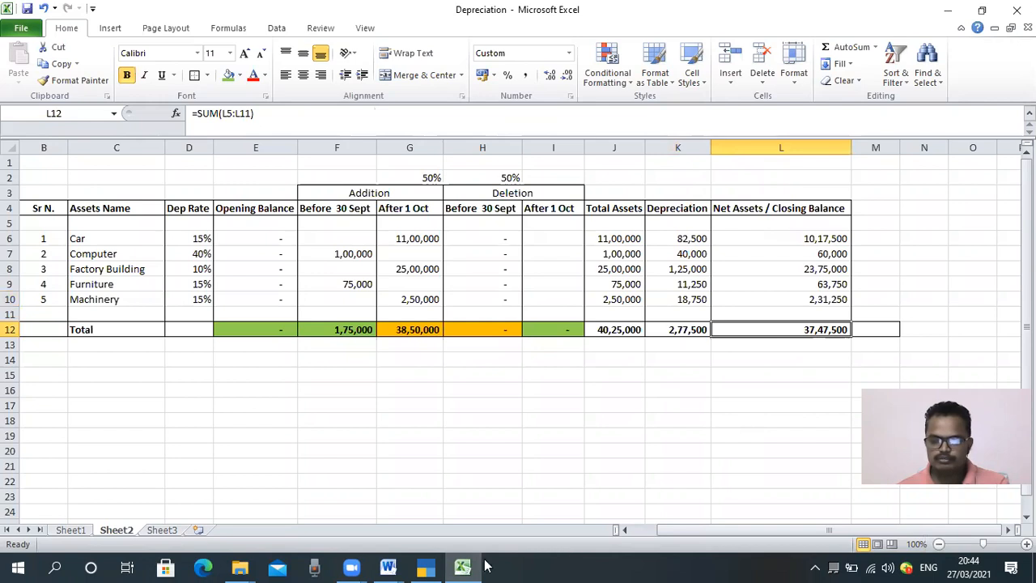
left_click(425, 566)
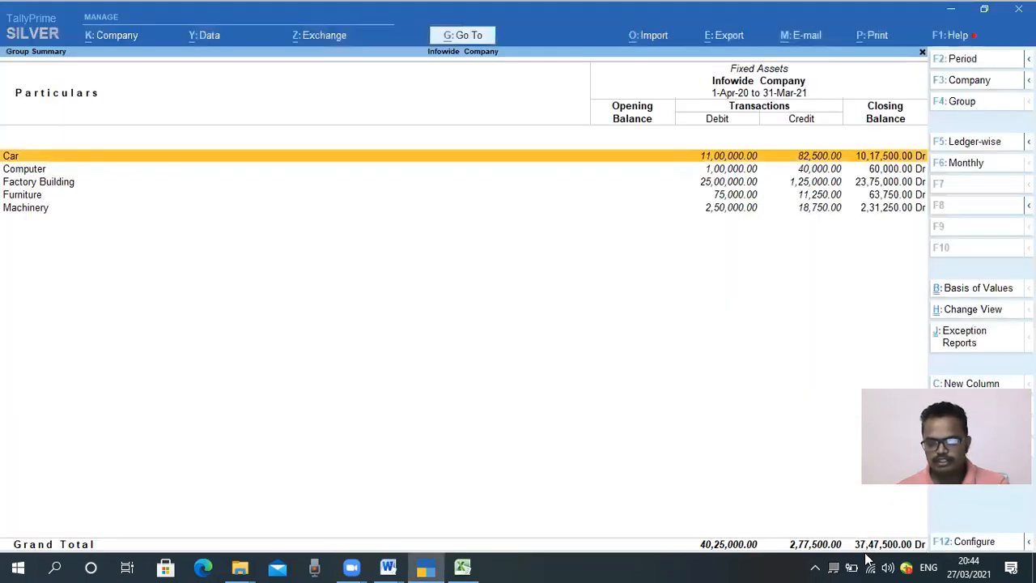